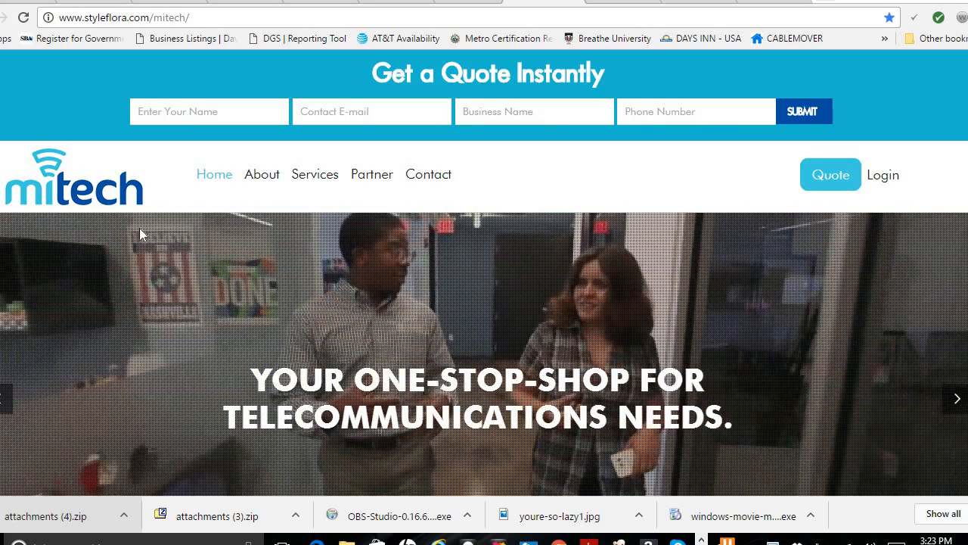
Step: Go to mitechbiz.com by accepting the address-bar autocomplete suggestion
{"action": "left_click", "coordinate": [227, 15]}
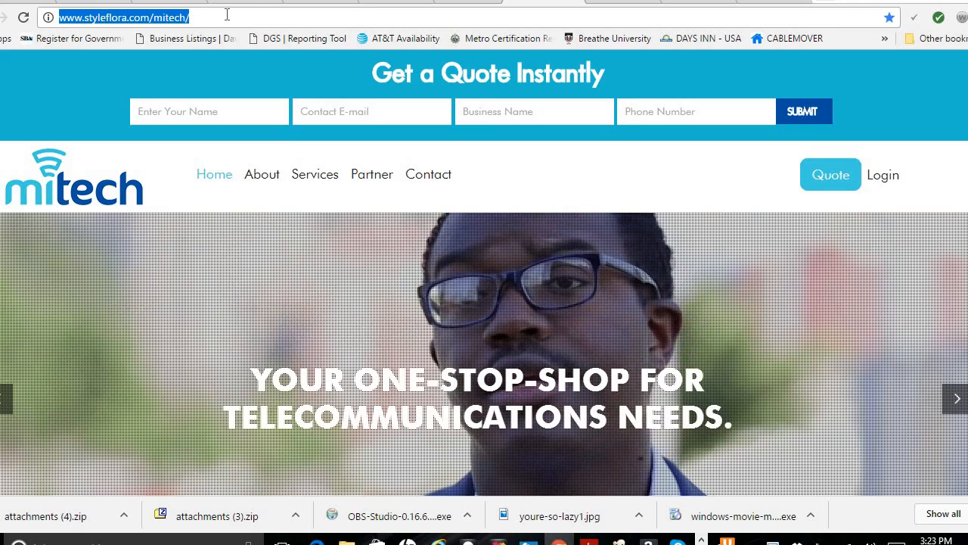
{"action": "type", "text": "mitechbiz.com"}
{"action": "key", "text": "Return"}
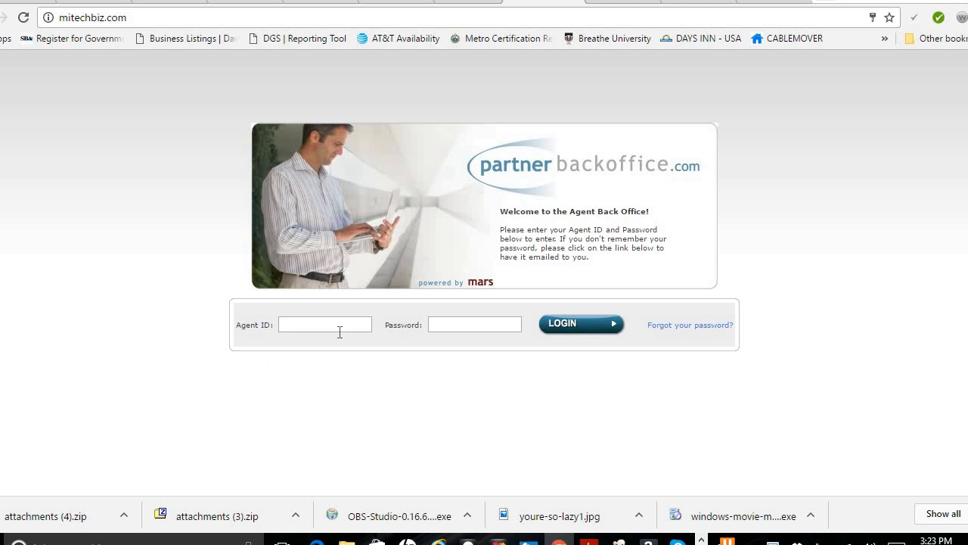
Step: Log in with the agent ID and password, then scroll the dashboard down to Quick Tasks
{"action": "left_click", "coordinate": [332, 326]}
{"action": "type", "text": "almost"}
{"action": "key", "text": "Tab"}
{"action": "type", "text": "a••••"}
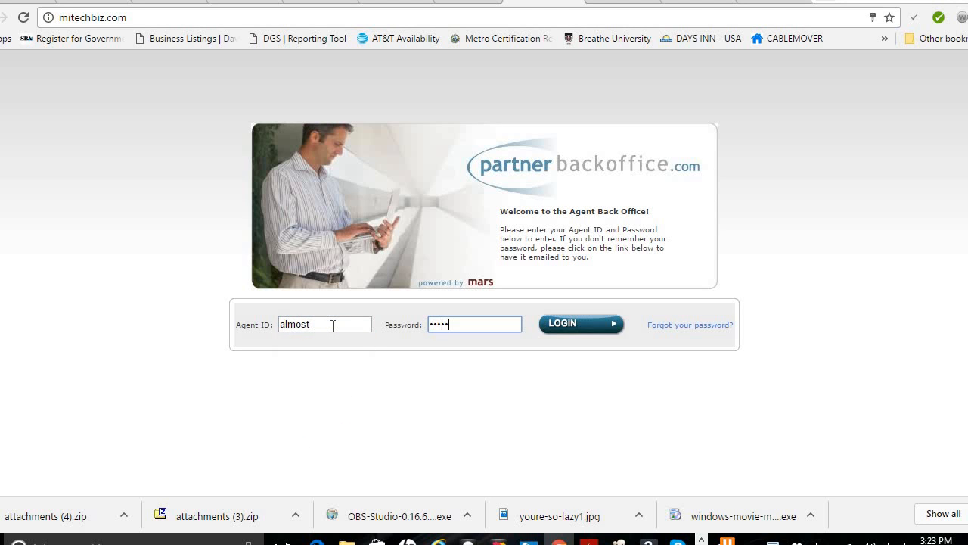
{"action": "left_click", "coordinate": [572, 326]}
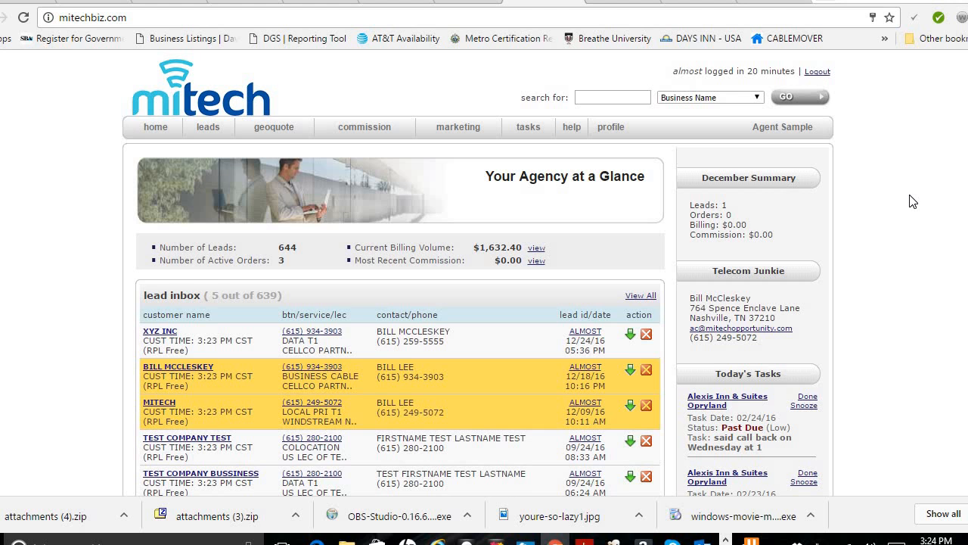
{"action": "scroll", "coordinate": [934, 207], "scroll_direction": "down", "scroll_amount": 4}
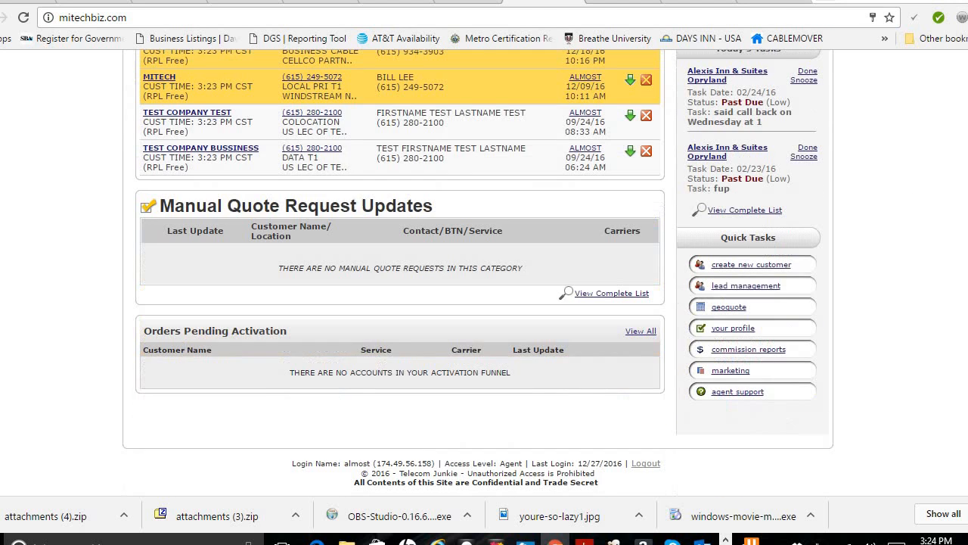
Step: Start a new customer record with company name 'mitech hotel'
{"action": "left_click", "coordinate": [769, 265]}
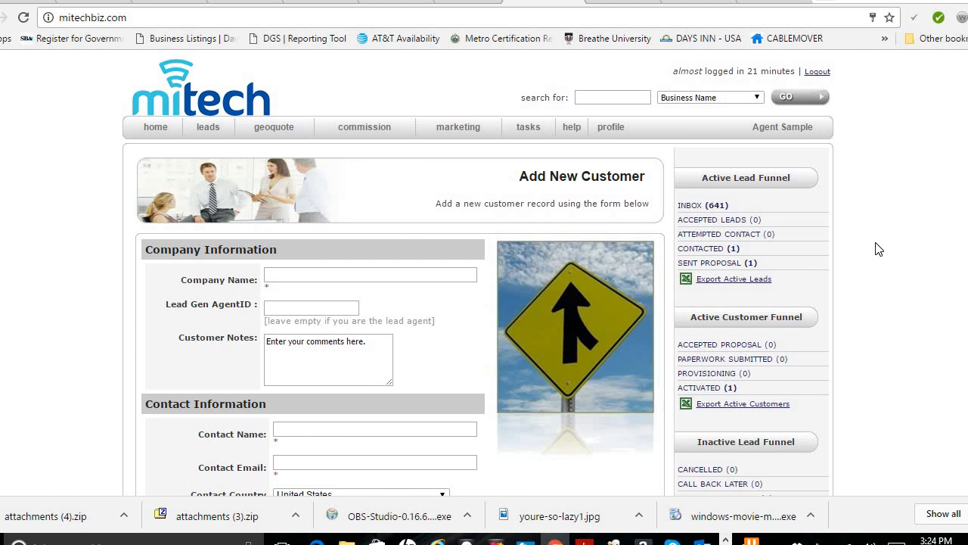
{"action": "left_click", "coordinate": [324, 275]}
{"action": "type", "text": "mitech hotel"}
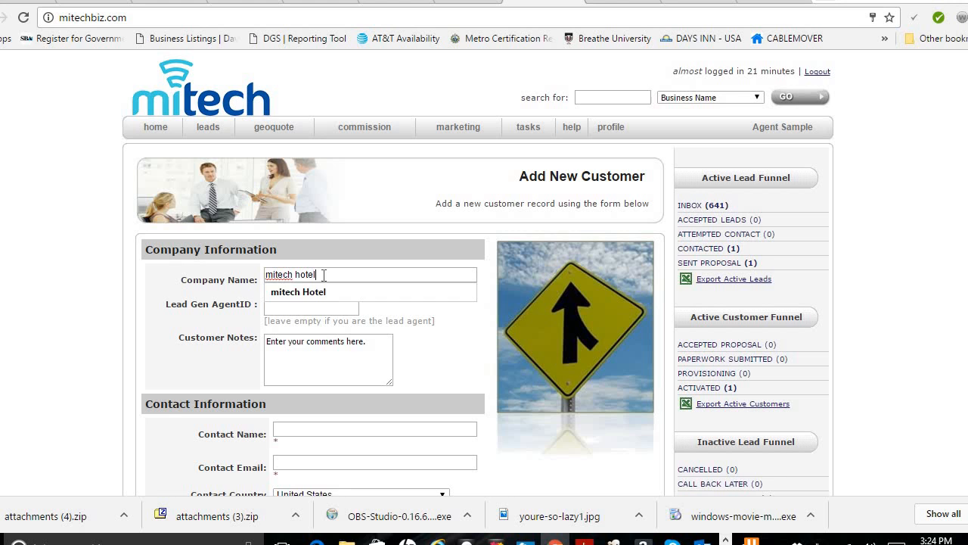
{"action": "key", "text": "Tab"}
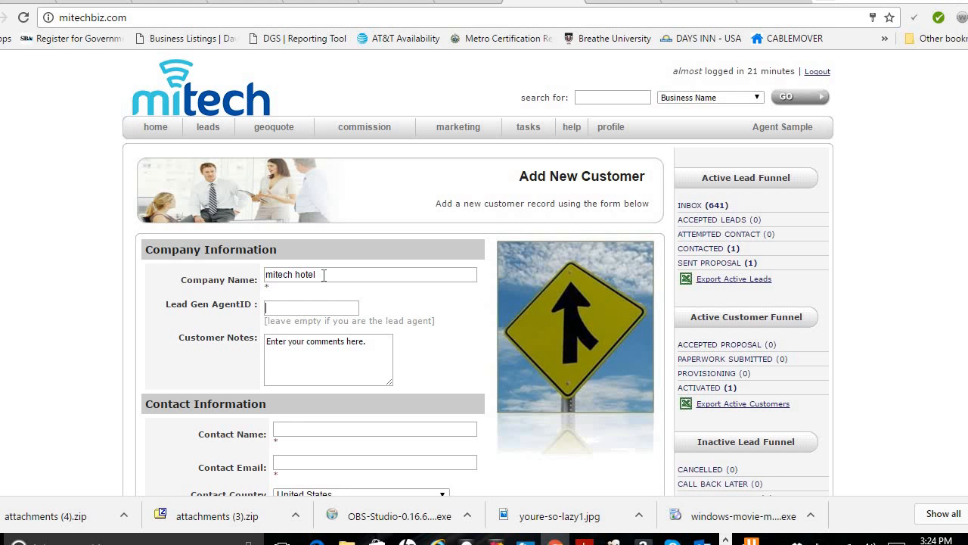
{"action": "key", "text": "Tab"}
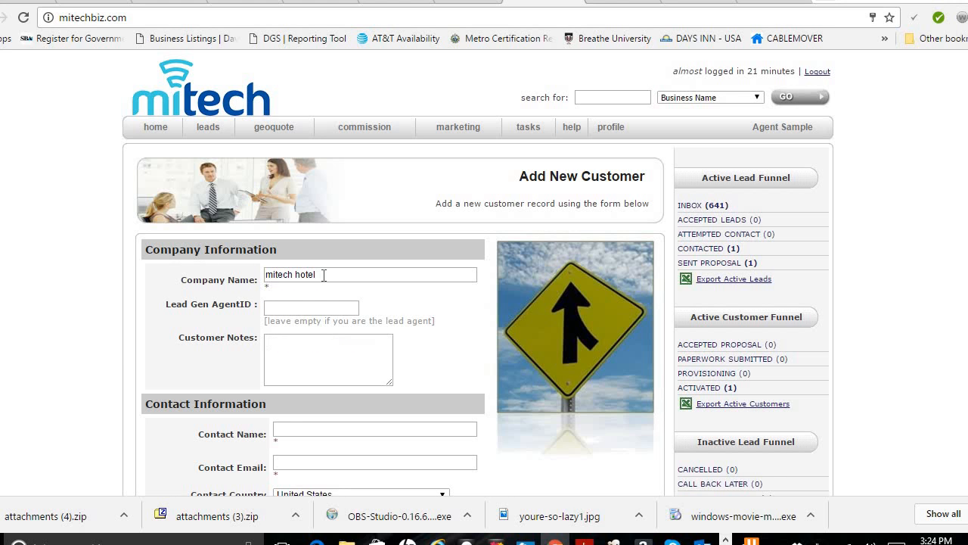
Step: Write customer notes: '200 rooms / cust now has XO Fiber internet 100/100.. contract ends in 3 months'
{"action": "left_click", "coordinate": [346, 369]}
{"action": "type", "text": "200 rooms / cust now h"}
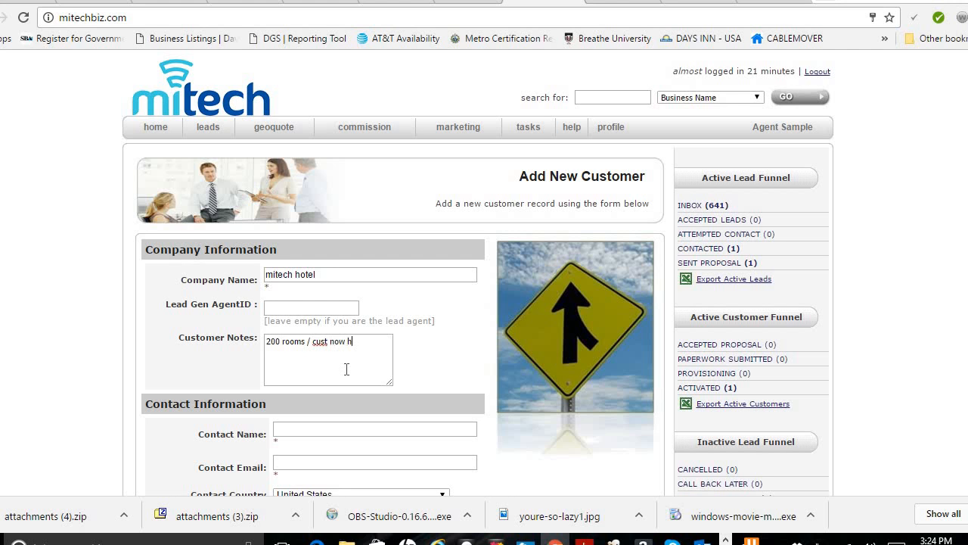
{"action": "type", "text": "as XO Fiber interner"}
{"action": "key", "text": "BackSpace"}
{"action": "type", "text": "t 100/100"}
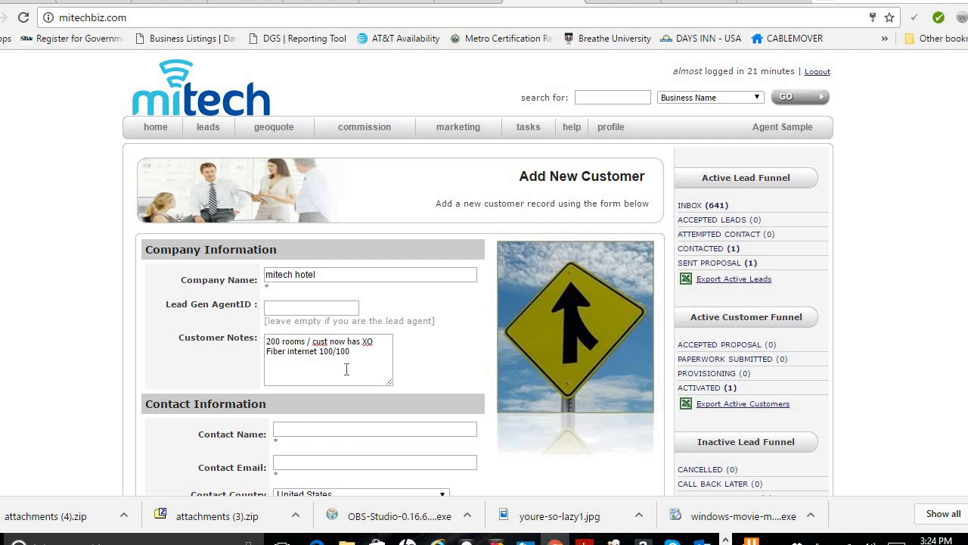
{"action": "type", "text": ".. contract ends in 3 motnhs"}
{"action": "key", "text": "BackSpace"}
{"action": "key", "text": "BackSpace"}
{"action": "key", "text": "BackSpace"}
{"action": "key", "text": "BackSpace"}
{"action": "type", "text": "nths"}
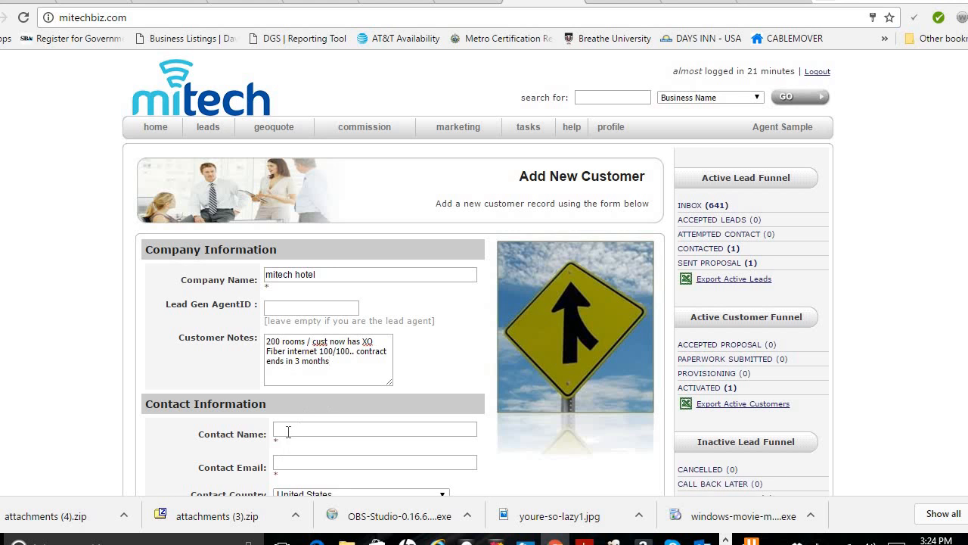
Step: Enter the contact's full name and pick the suggested contact e-mail address
{"action": "left_click", "coordinate": [289, 431]}
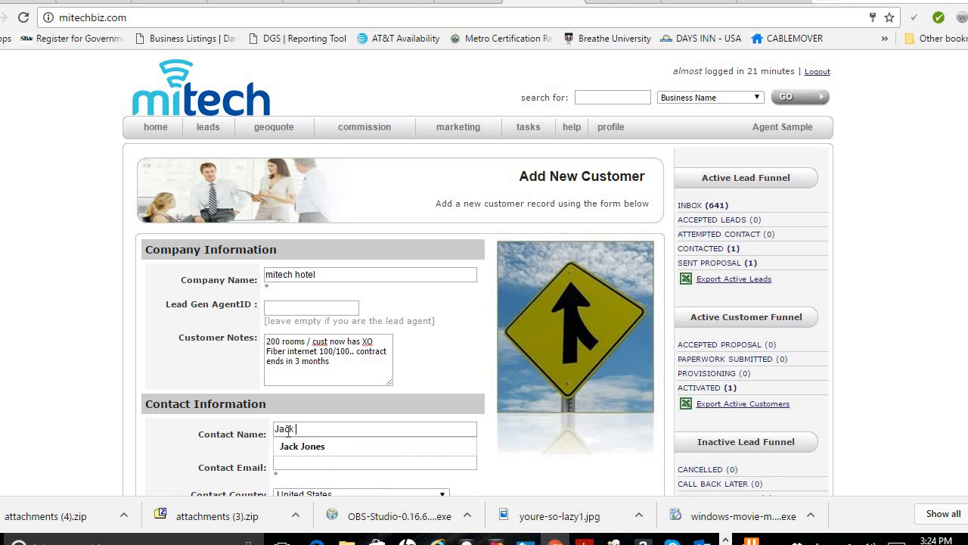
{"action": "key", "text": "Tab"}
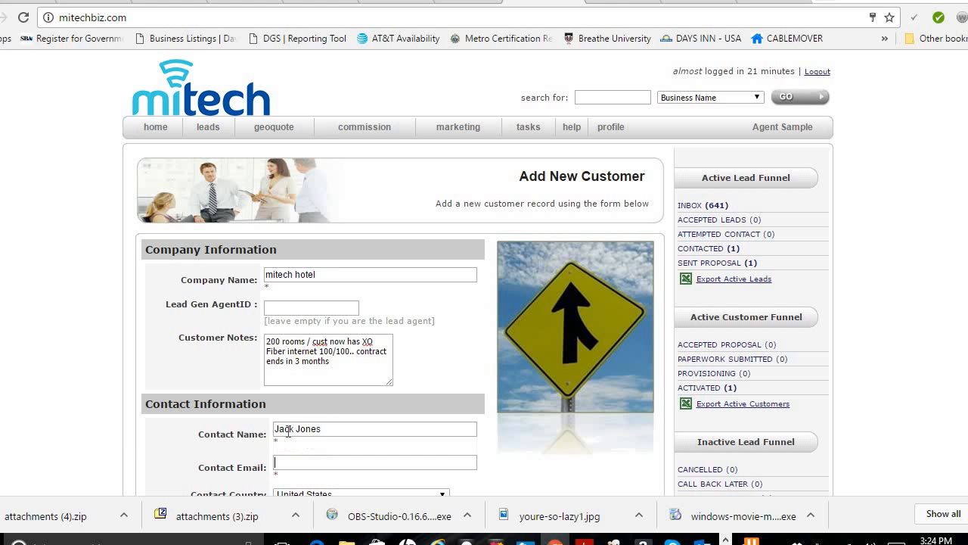
{"action": "type", "text": "jj"}
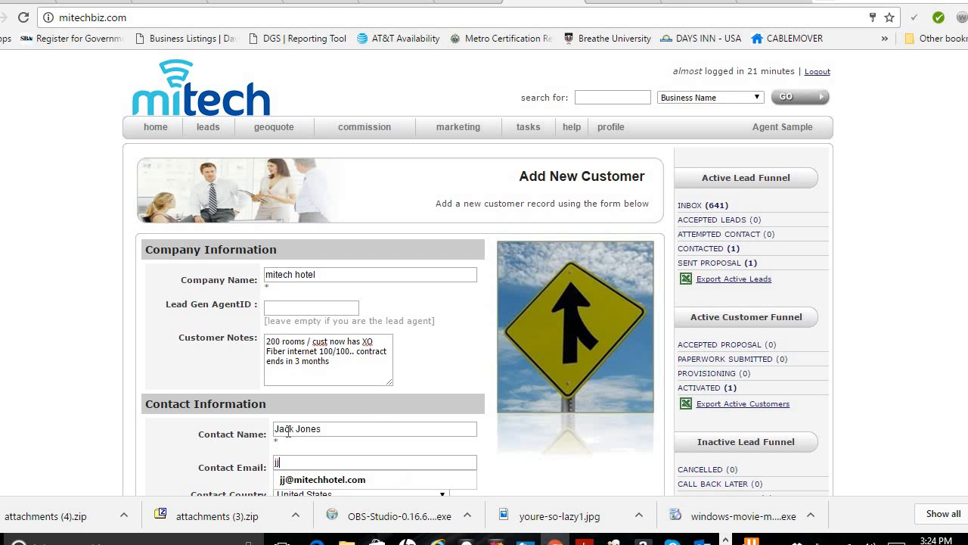
{"action": "key", "text": "Down"}
{"action": "key", "text": "Return"}
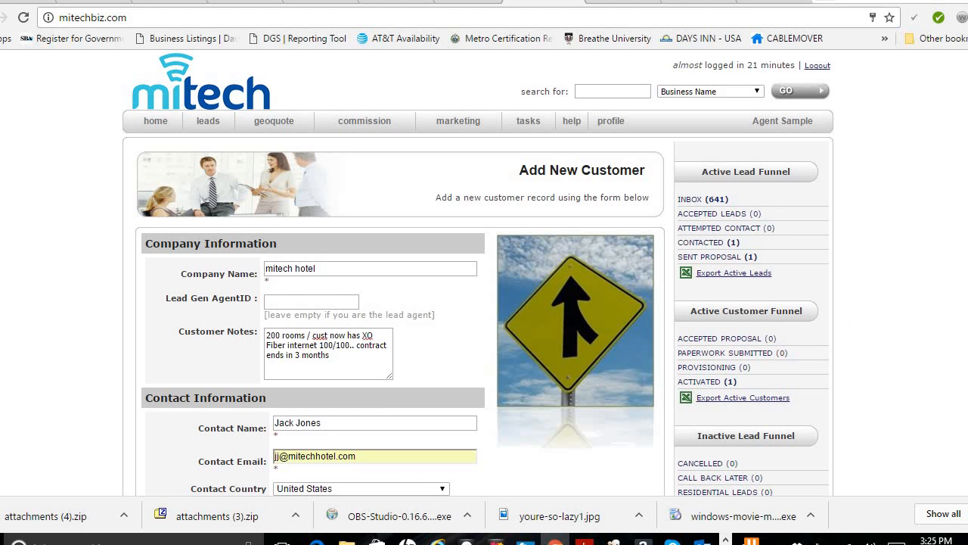
{"action": "scroll", "coordinate": [749, 313], "scroll_direction": "down", "scroll_amount": 2}
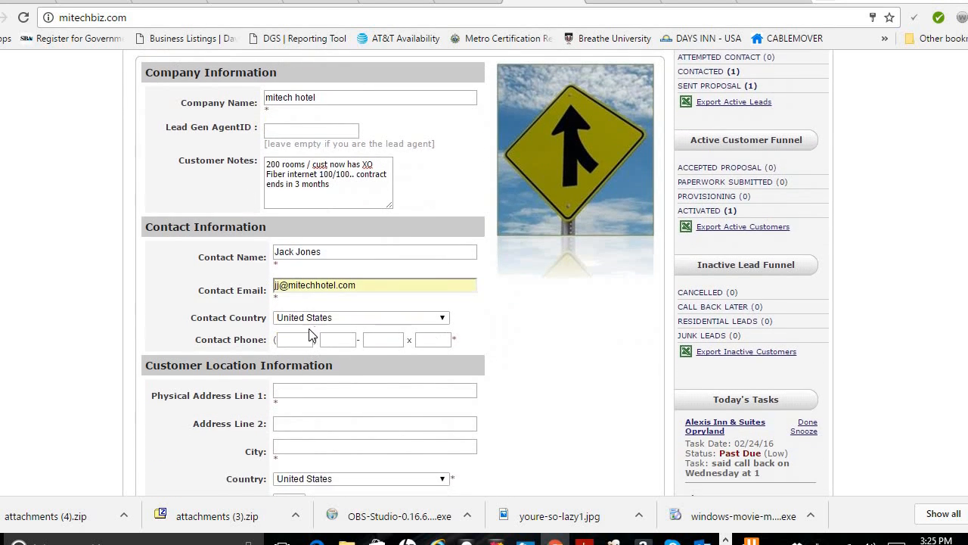
Step: Enter the contact phone number and the customer's street address
{"action": "left_click", "coordinate": [300, 338]}
{"action": "key", "text": "Tab"}
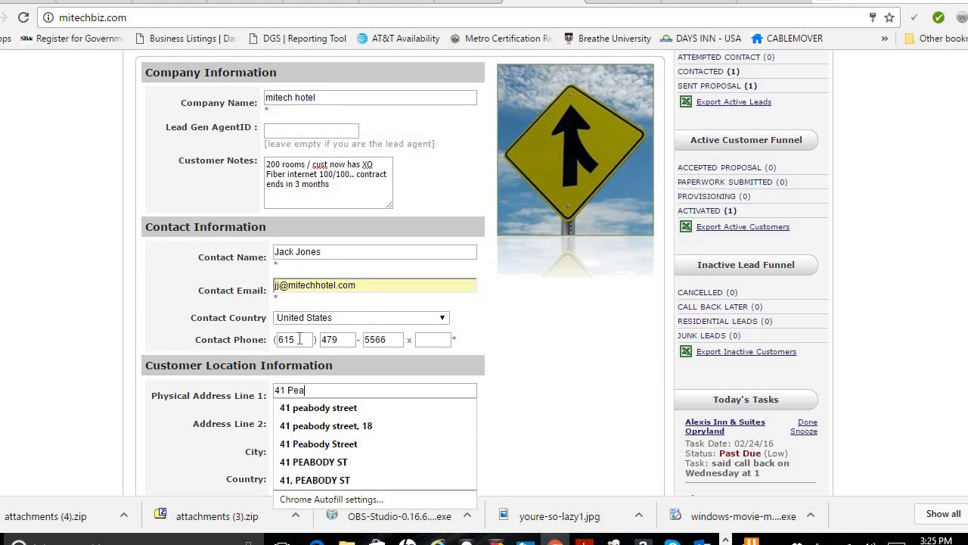
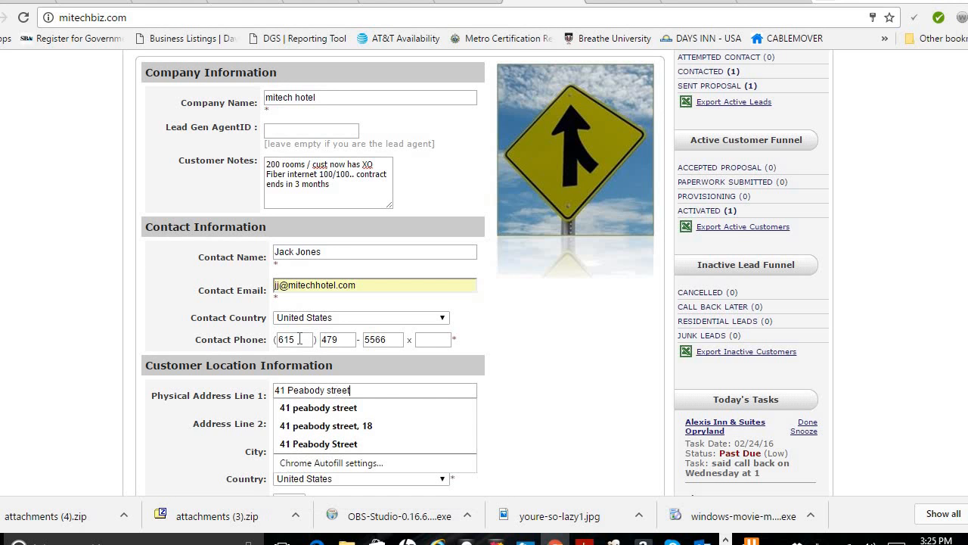
{"action": "key", "text": "Tab"}
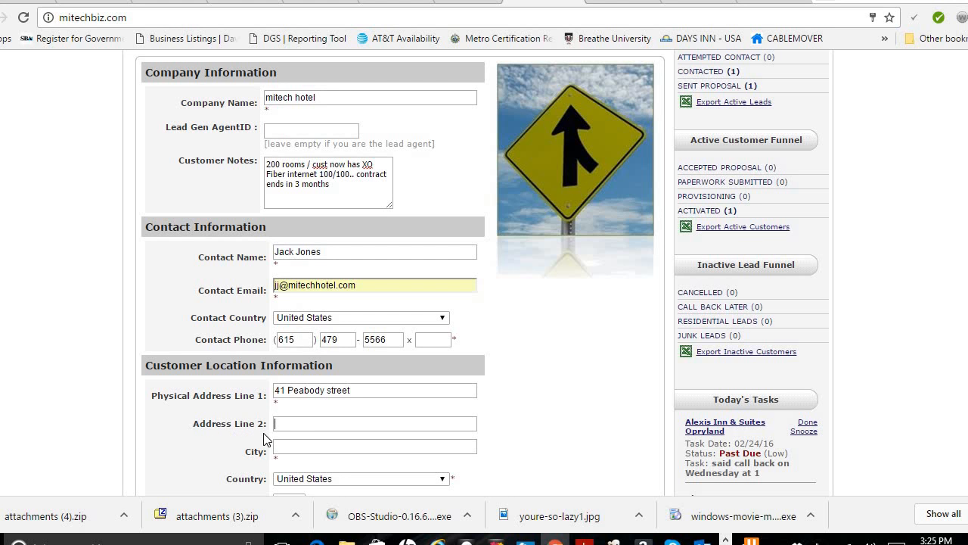
Step: Leave address line two blank and fill in the city and ZIP code
{"action": "left_click", "coordinate": [292, 424]}
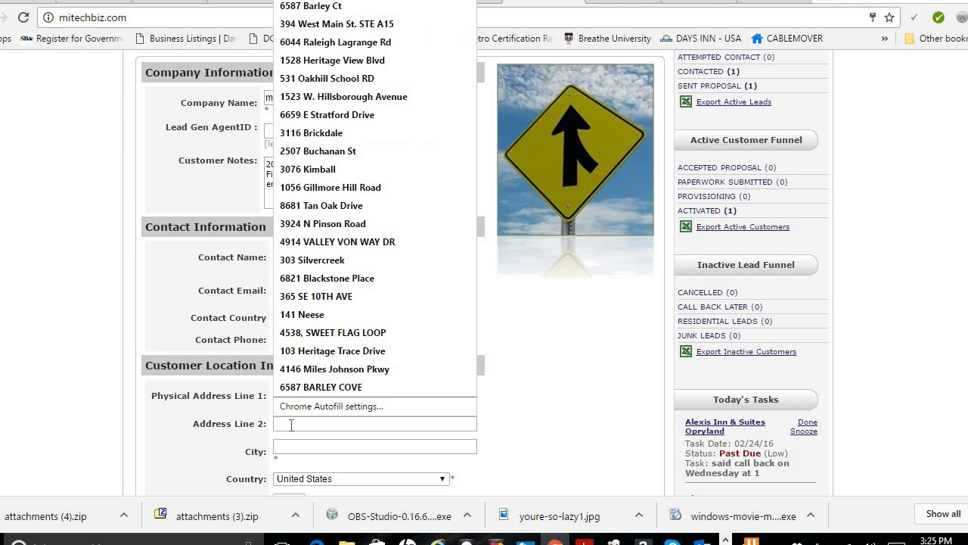
{"action": "left_click", "coordinate": [284, 447]}
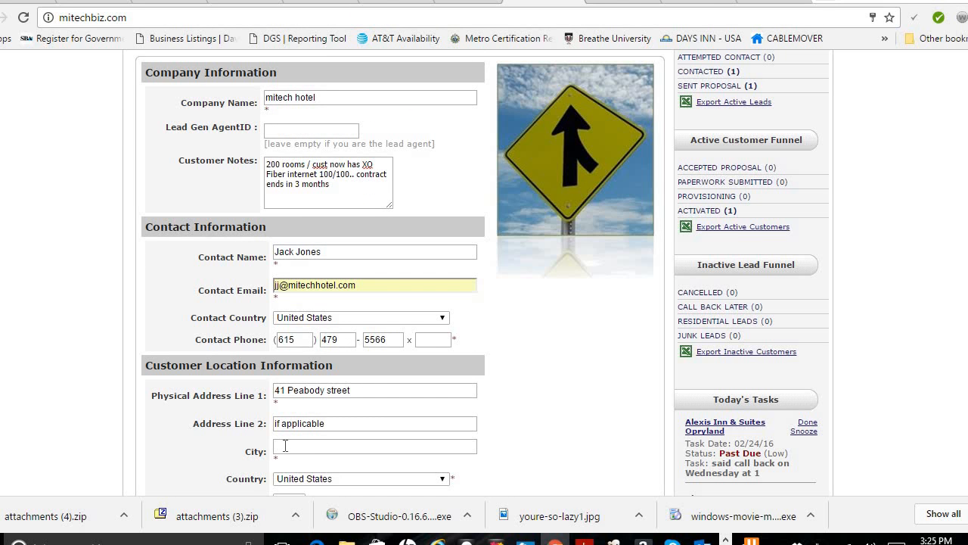
{"action": "left_click", "coordinate": [285, 445]}
{"action": "type", "text": "Nashvi"}
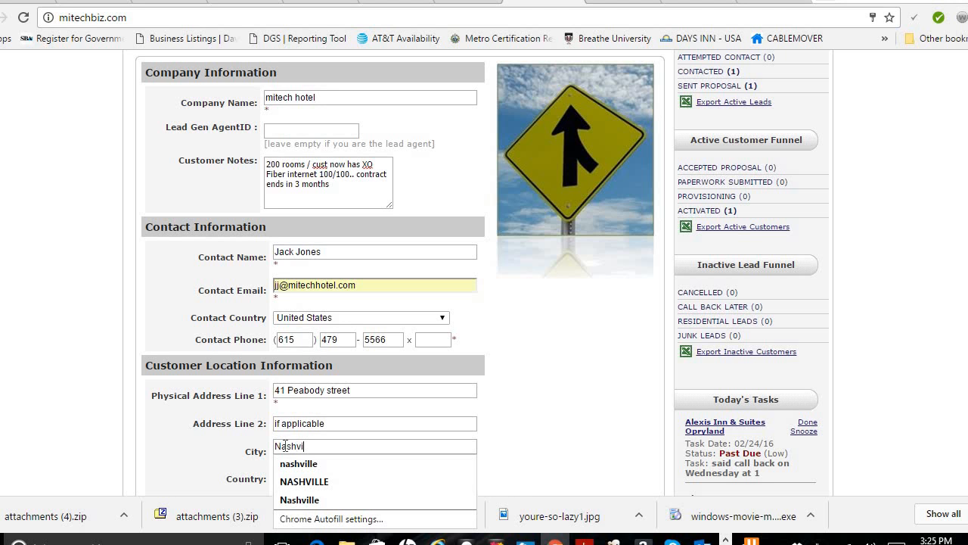
{"action": "type", "text": "lle"}
{"action": "key", "text": "Tab"}
{"action": "key", "text": "Tab"}
{"action": "key", "text": "Tab"}
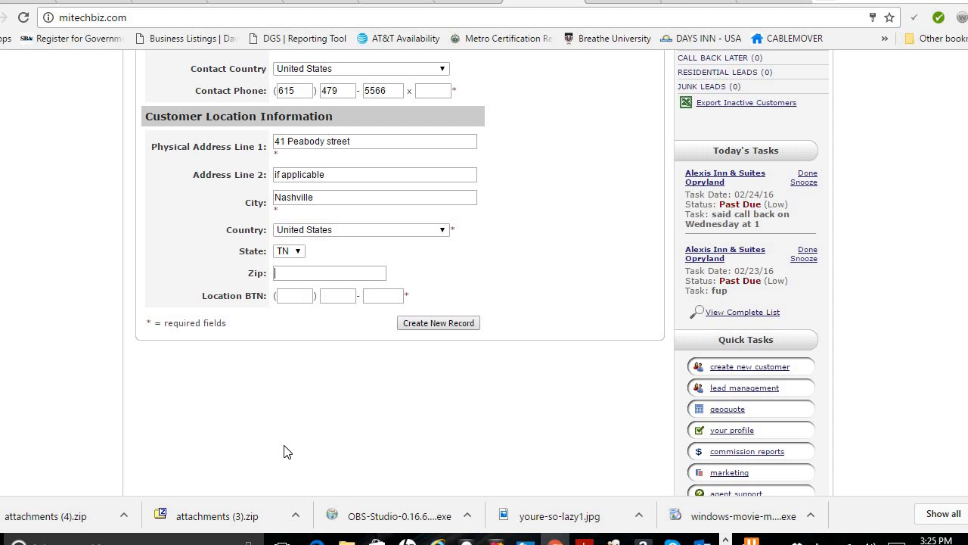
{"action": "type", "text": "37210"}
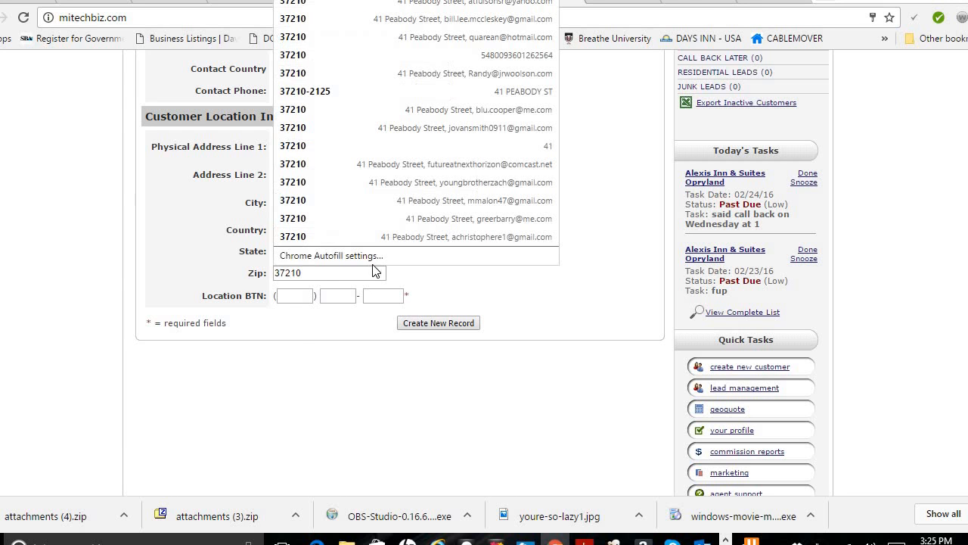
Step: Enter the location's BTN phone number
{"action": "left_click", "coordinate": [306, 296]}
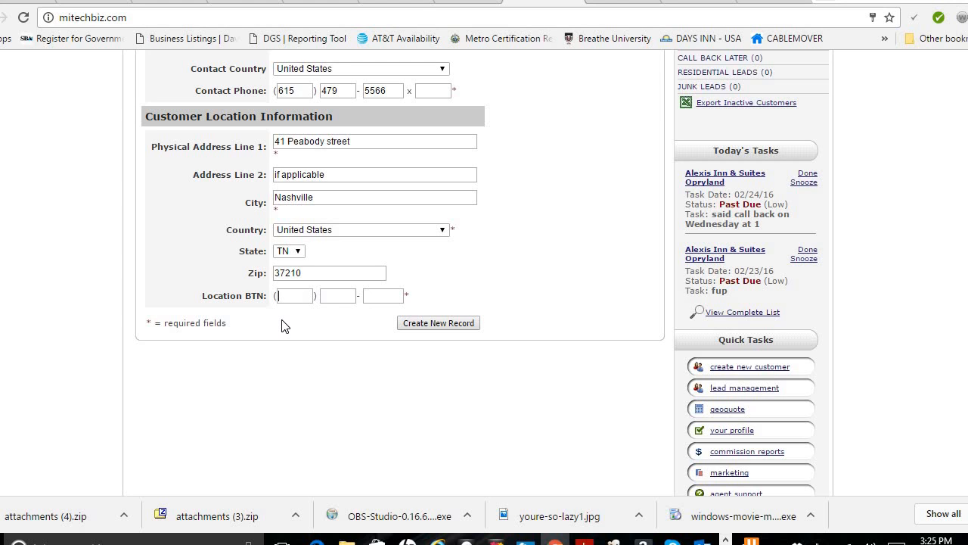
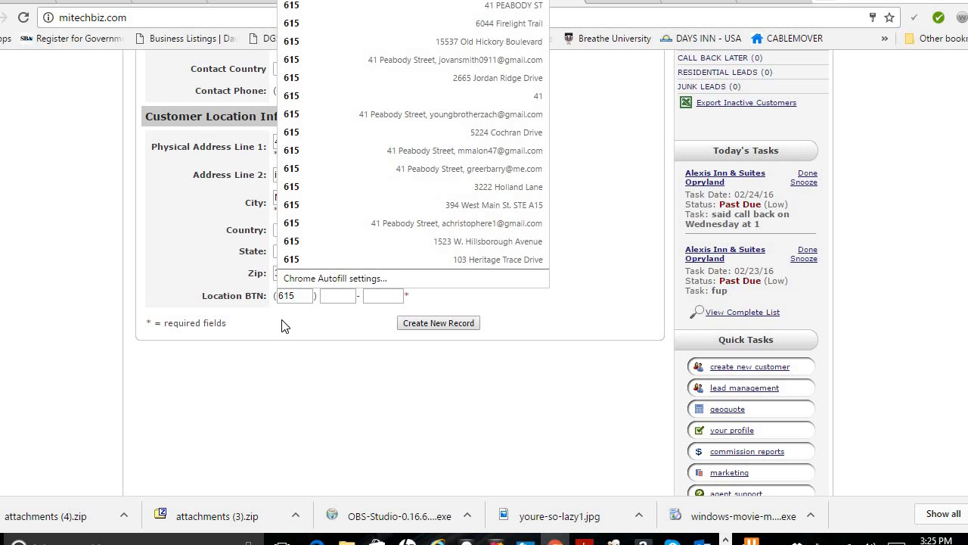
{"action": "key", "text": "Tab"}
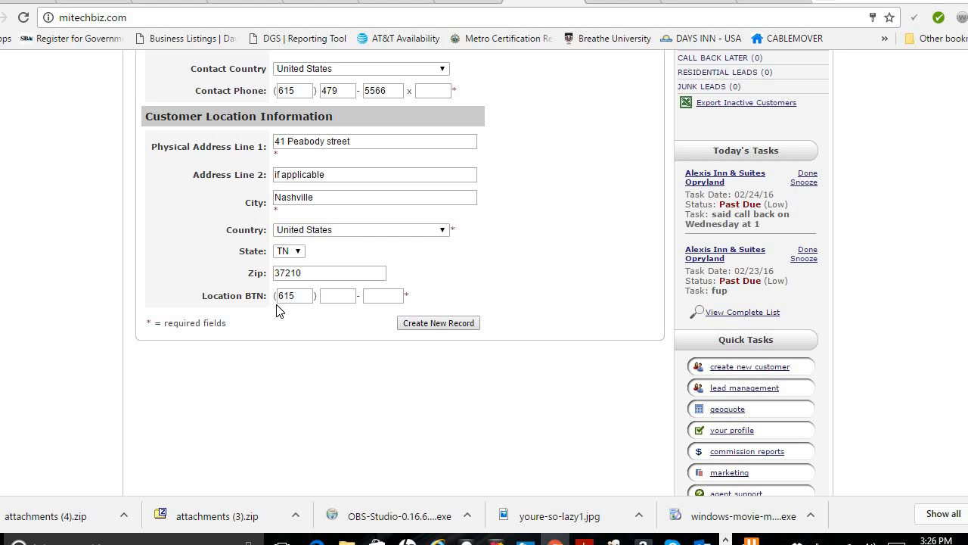
Step: Submit the form, review the verification page, and confirm with 'Add a New Customer'
{"action": "left_click", "coordinate": [438, 323]}
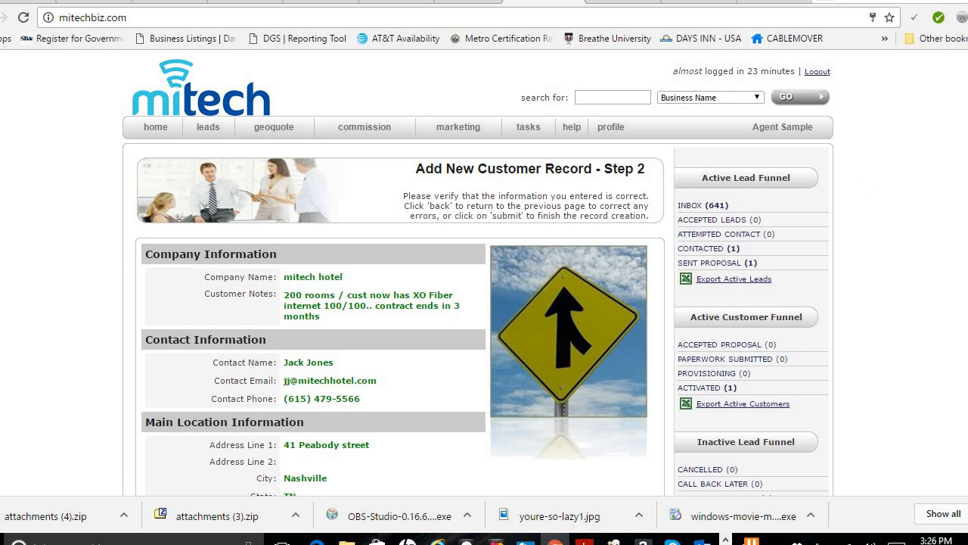
{"action": "scroll", "coordinate": [477, 303], "scroll_direction": "down", "scroll_amount": 2}
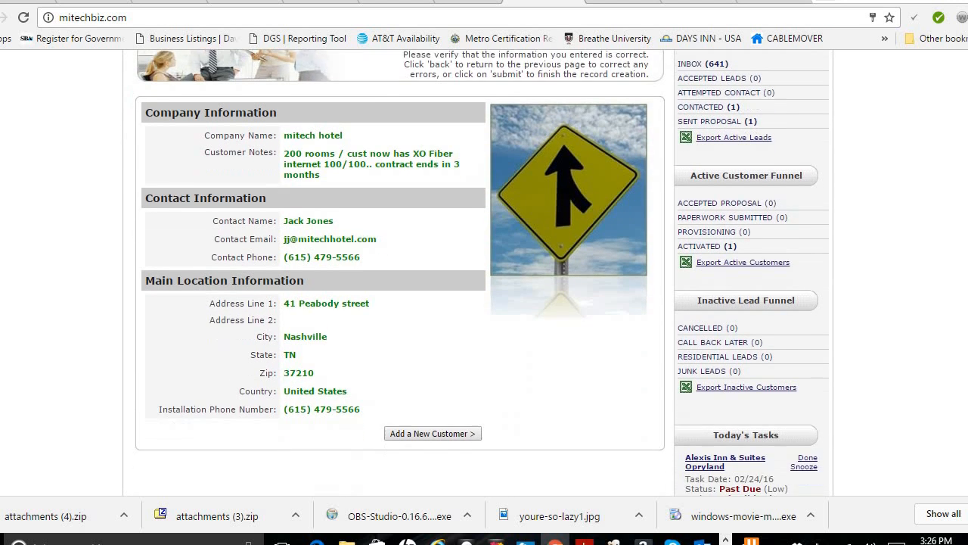
{"action": "scroll", "coordinate": [481, 273], "scroll_direction": "up", "scroll_amount": 1}
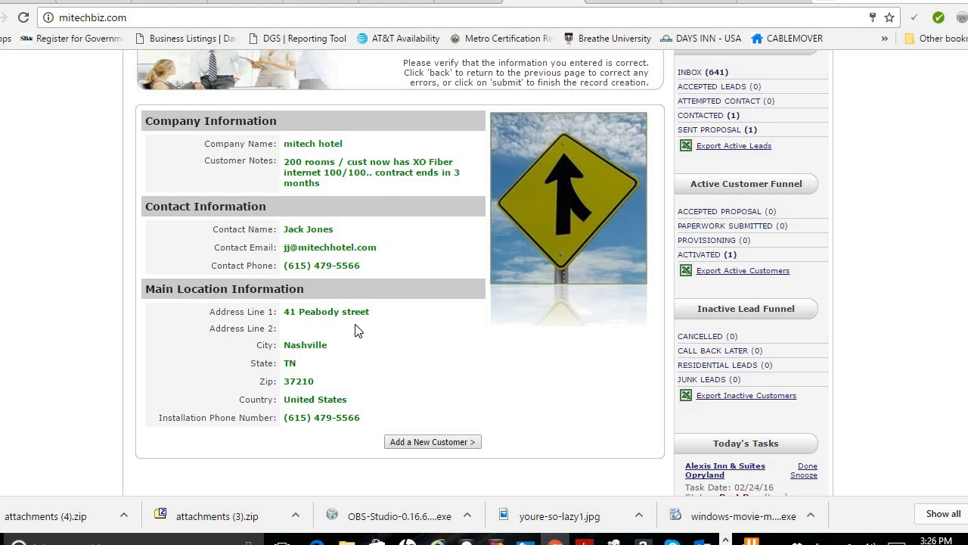
{"action": "left_click", "coordinate": [449, 443]}
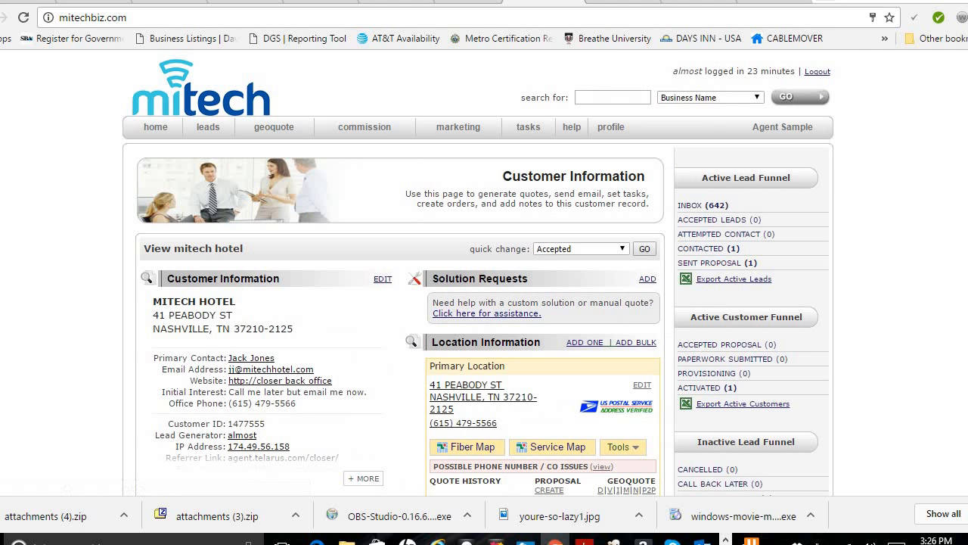
{"action": "scroll", "coordinate": [631, 319], "scroll_direction": "down", "scroll_amount": 4}
{"action": "scroll", "coordinate": [481, 272], "scroll_direction": "down", "scroll_amount": 2}
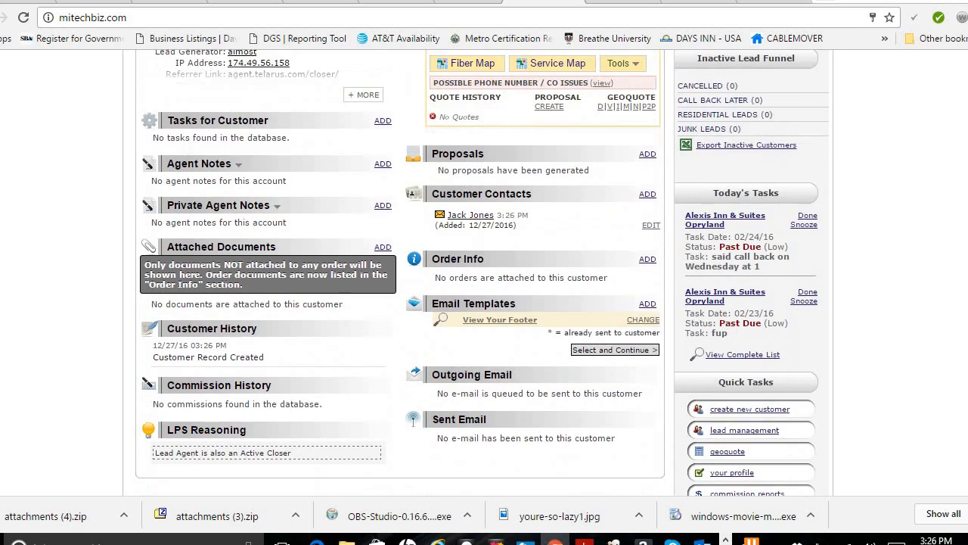
{"action": "scroll", "coordinate": [482, 272], "scroll_direction": "up", "scroll_amount": 4}
{"action": "scroll", "coordinate": [482, 273], "scroll_direction": "up", "scroll_amount": 2}
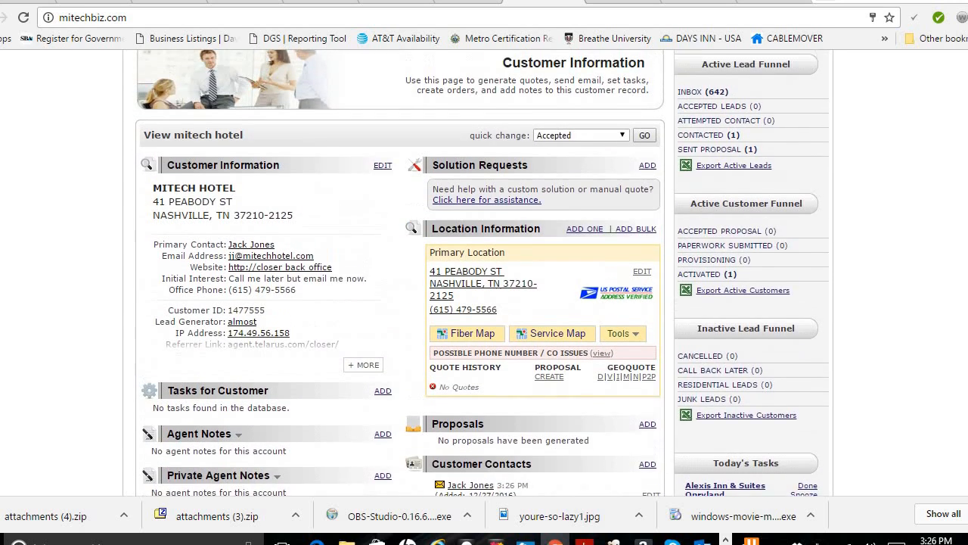
{"action": "scroll", "coordinate": [482, 272], "scroll_direction": "down", "scroll_amount": 1}
{"action": "scroll", "coordinate": [482, 272], "scroll_direction": "down", "scroll_amount": 1}
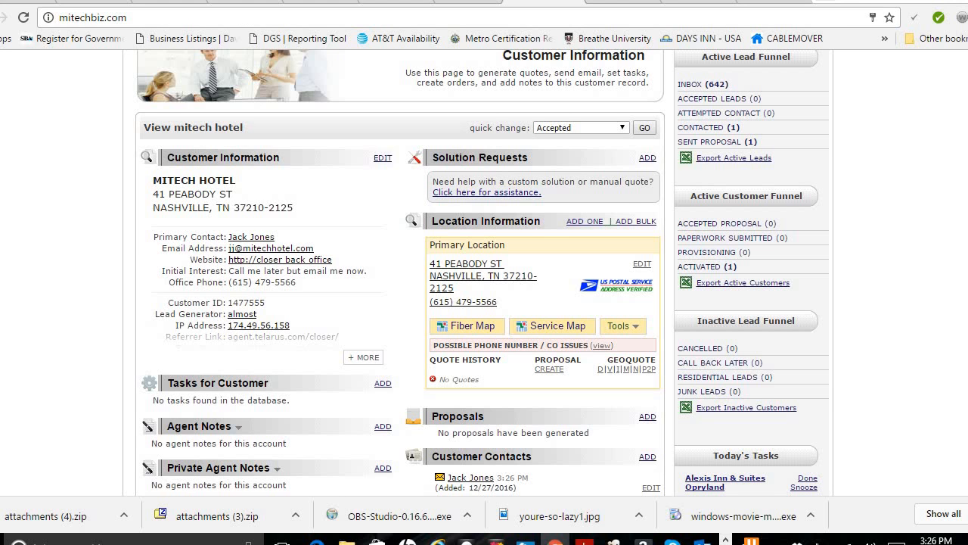
{"action": "scroll", "coordinate": [484, 272], "scroll_direction": "down", "scroll_amount": 1}
{"action": "scroll", "coordinate": [484, 272], "scroll_direction": "up", "scroll_amount": 1}
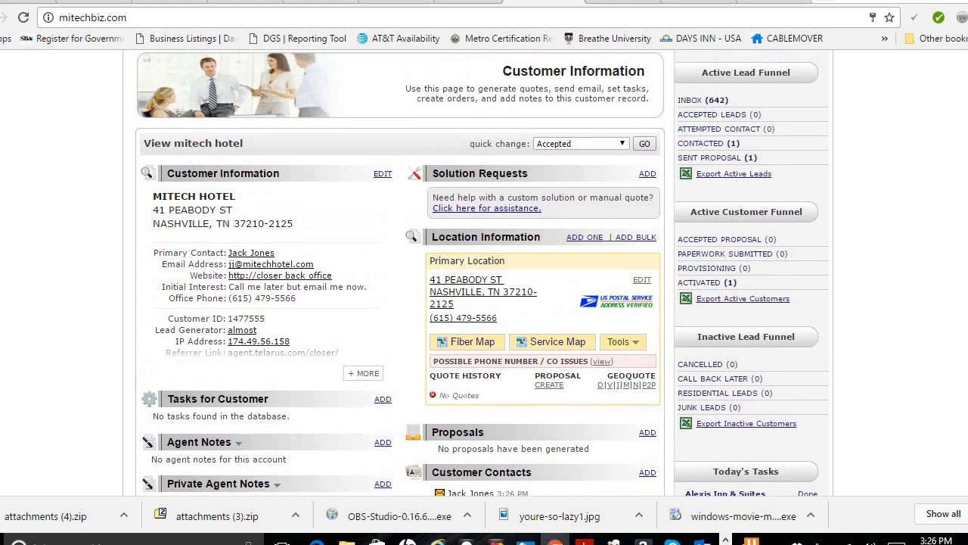
{"action": "scroll", "coordinate": [484, 272], "scroll_direction": "down", "scroll_amount": 1}
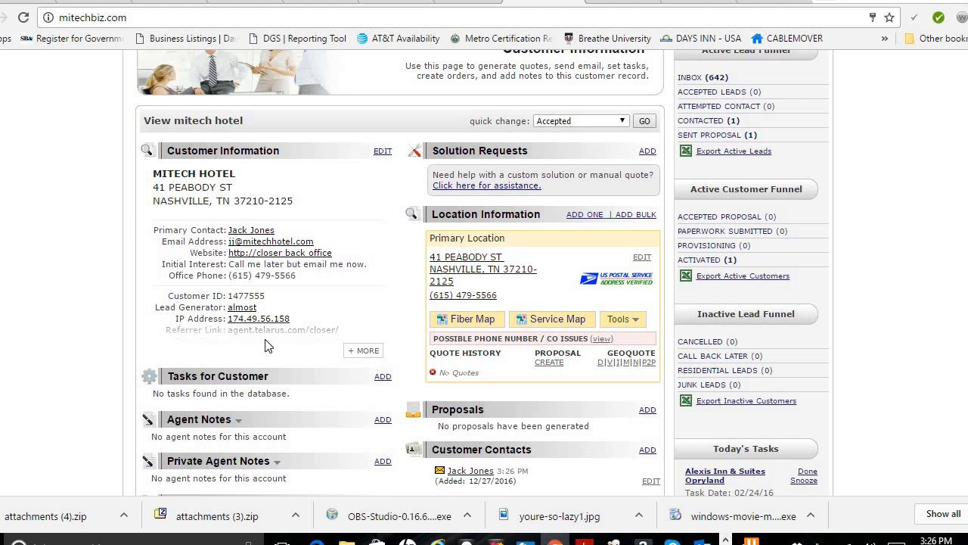
{"action": "scroll", "coordinate": [482, 273], "scroll_direction": "up", "scroll_amount": 1}
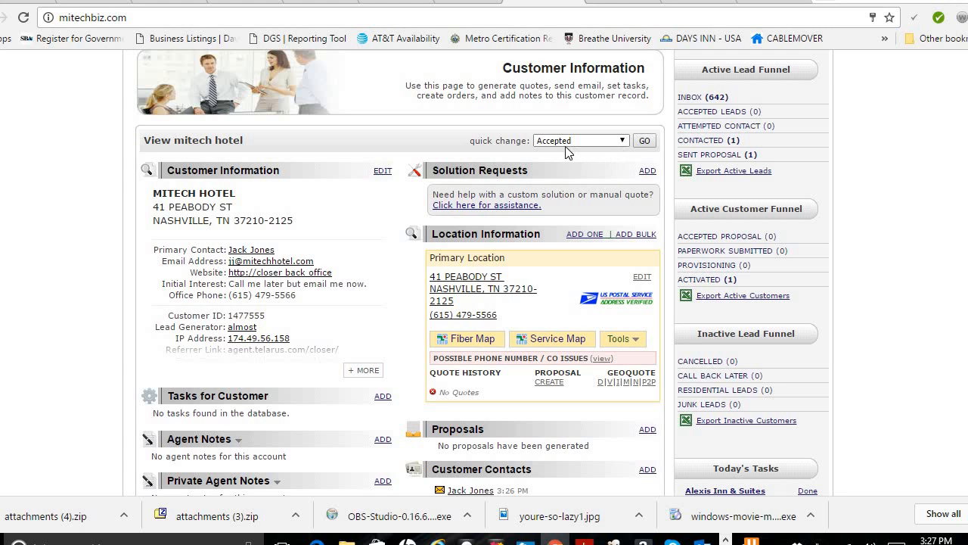
{"action": "left_click", "coordinate": [622, 140]}
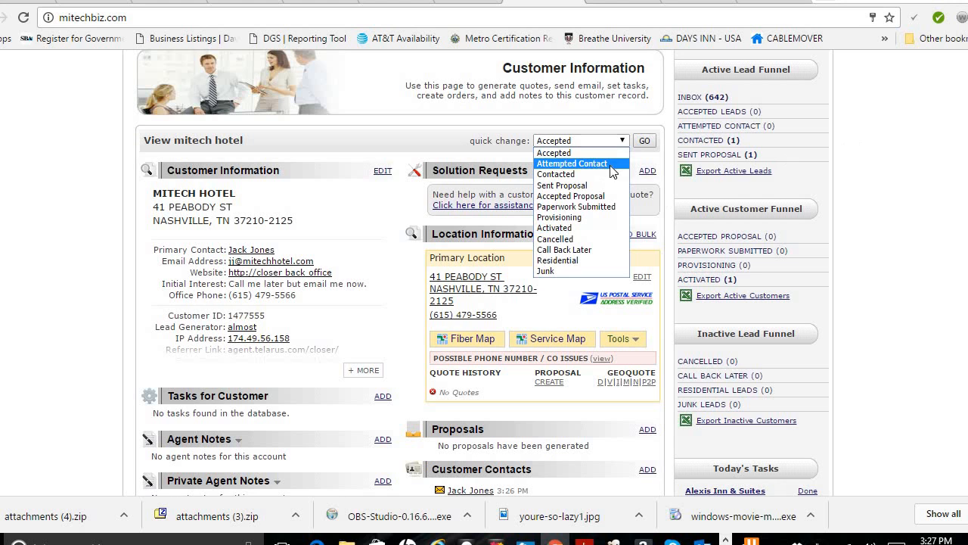
{"action": "left_click", "coordinate": [906, 190]}
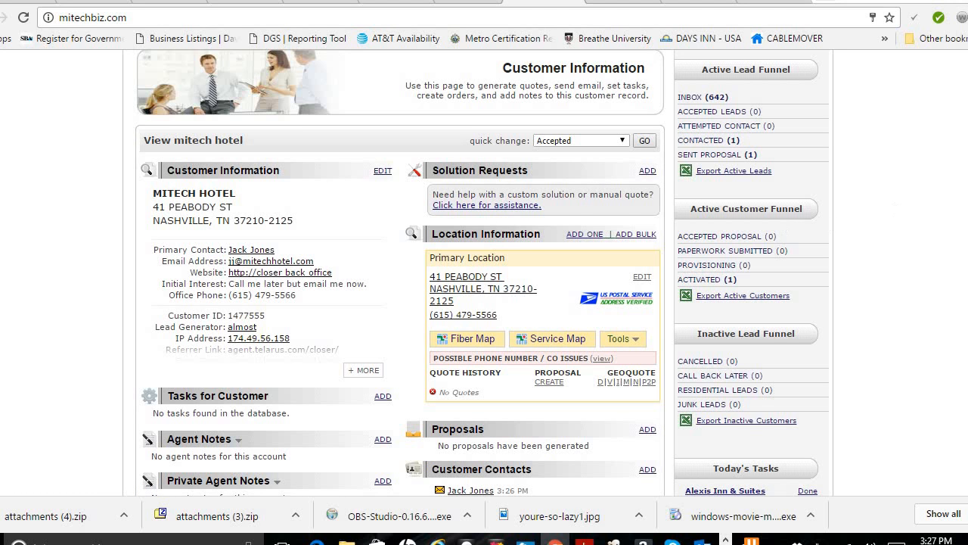
Step: Scroll through the mitech hotel record and choose ADD ONE beside Location Information
{"action": "scroll", "coordinate": [505, 145], "scroll_direction": "down", "scroll_amount": 1}
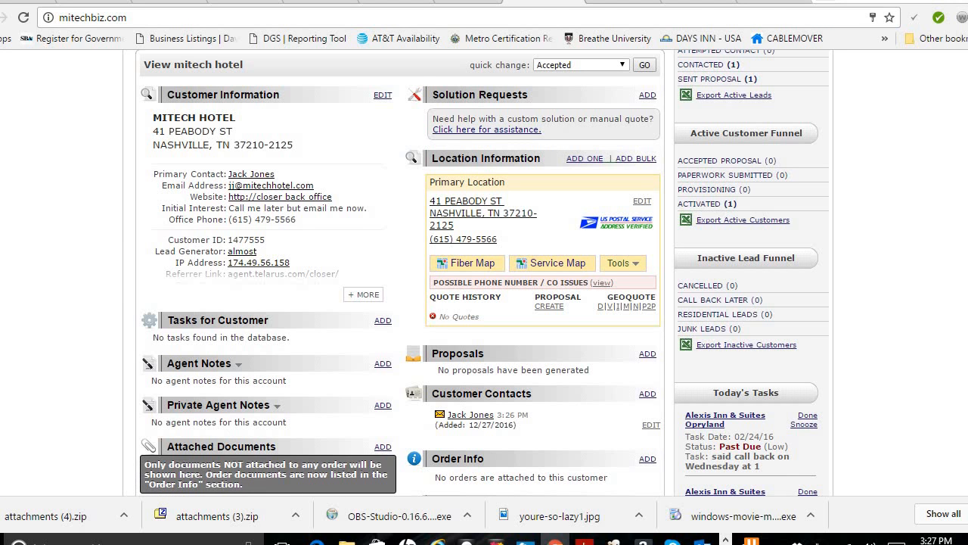
{"action": "scroll", "coordinate": [439, 163], "scroll_direction": "down", "scroll_amount": 1}
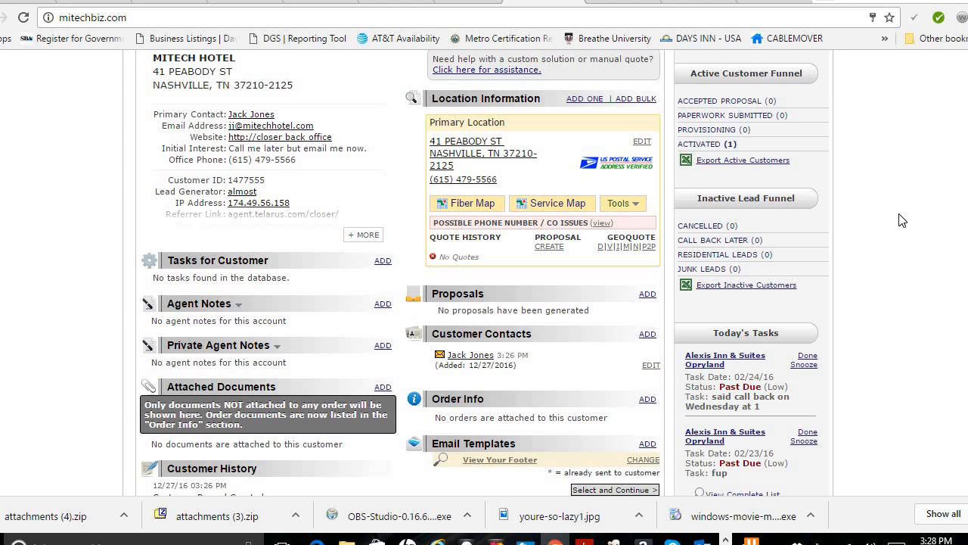
{"action": "scroll", "coordinate": [540, 220], "scroll_direction": "up", "scroll_amount": 2}
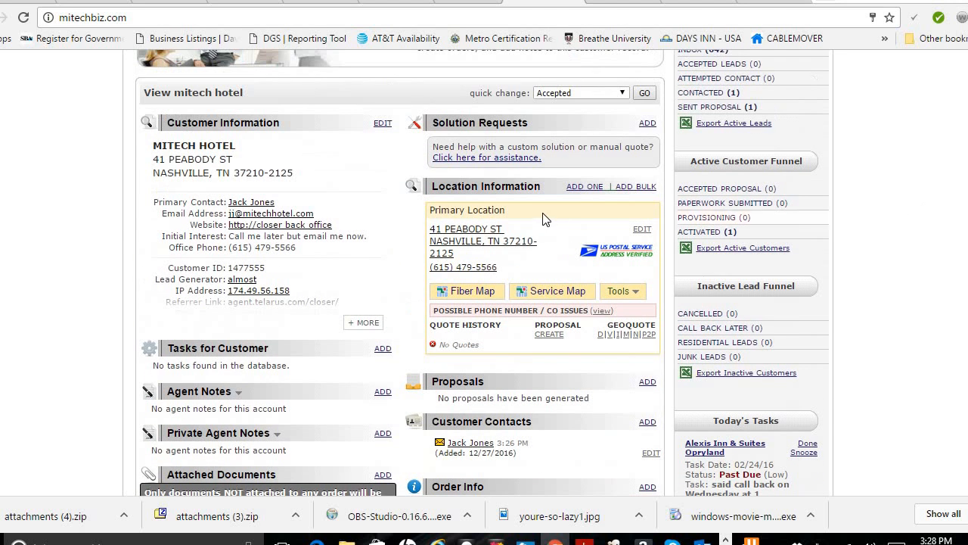
{"action": "left_click", "coordinate": [591, 188]}
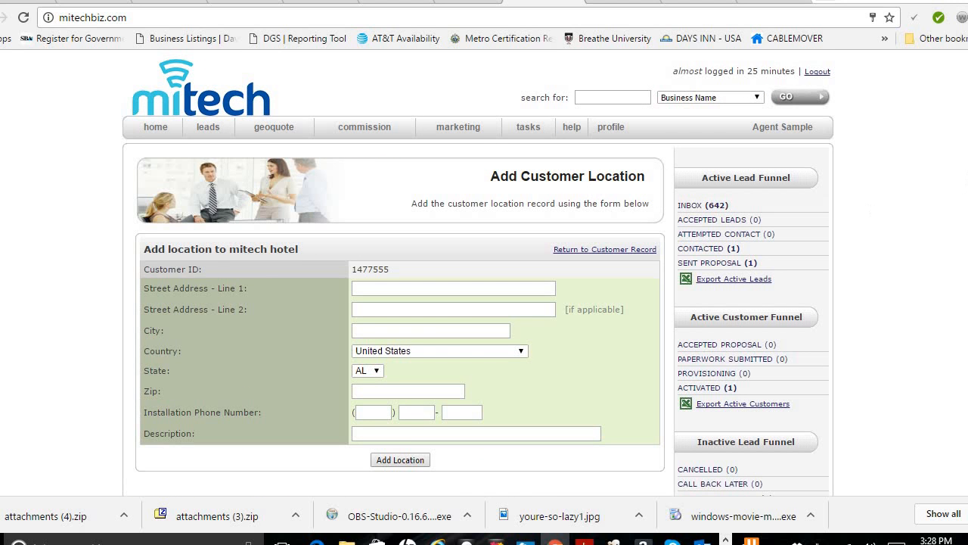
Step: Autofill the saved address, describe it as '2nd location / smaller office', and add the location
{"action": "scroll", "coordinate": [399, 230], "scroll_direction": "down", "scroll_amount": 1}
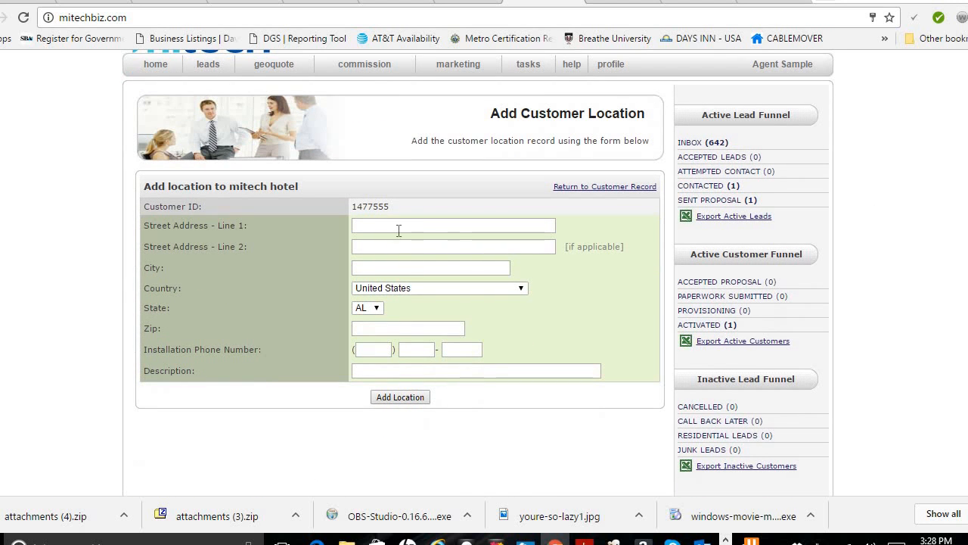
{"action": "left_click", "coordinate": [395, 226]}
{"action": "type", "text": "1234"}
{"action": "key", "text": "Down"}
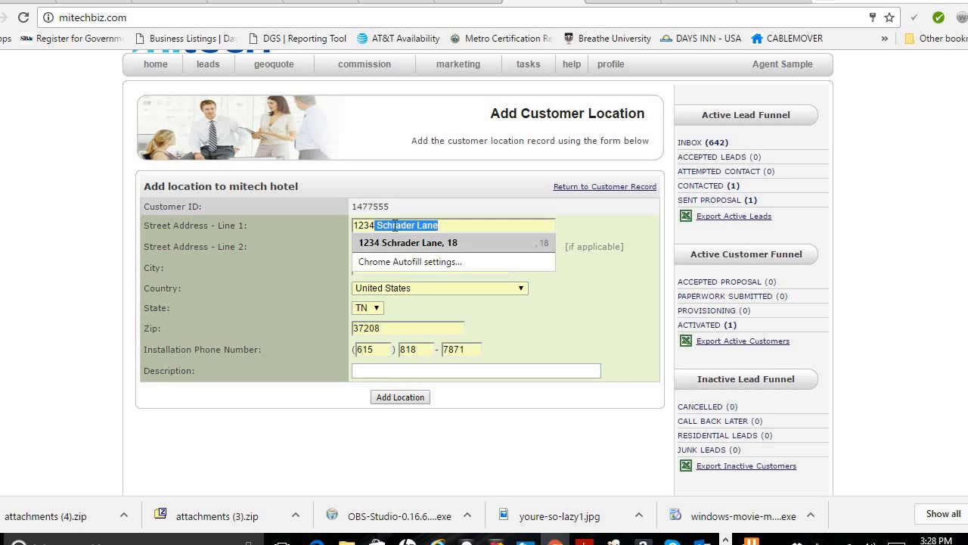
{"action": "key", "text": "Tab"}
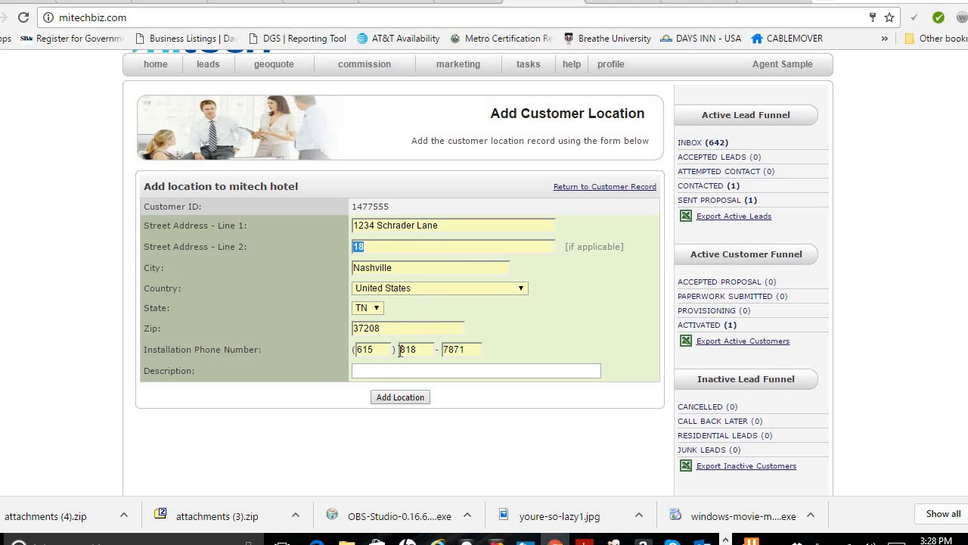
{"action": "left_click", "coordinate": [392, 371]}
{"action": "type", "text": "2nd location / smaller office"}
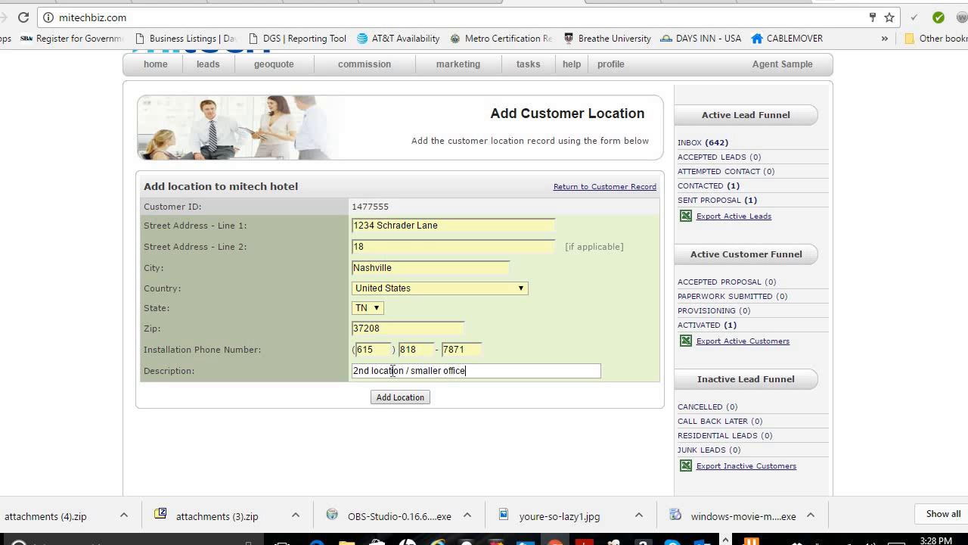
{"action": "left_click", "coordinate": [382, 402]}
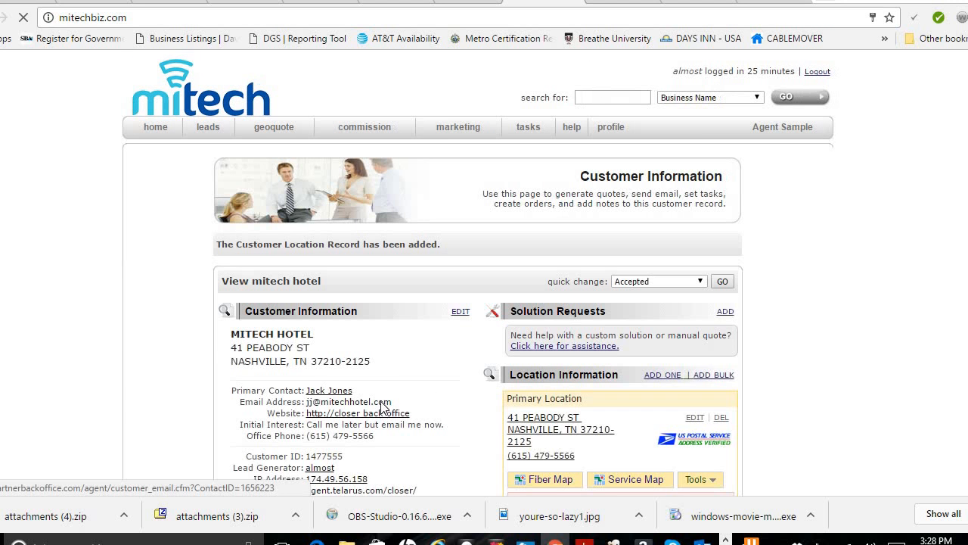
{"action": "scroll", "coordinate": [484, 272], "scroll_direction": "down", "scroll_amount": 5}
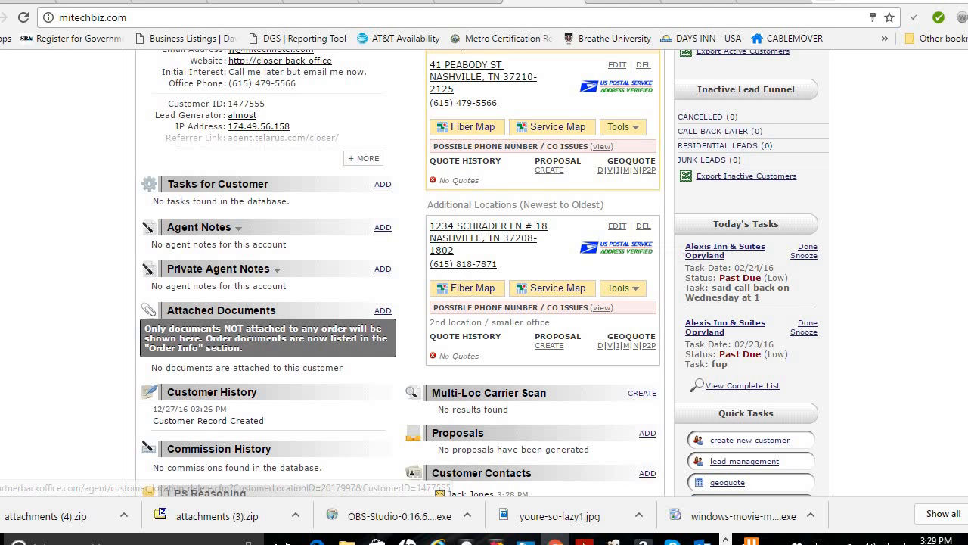
{"action": "scroll", "coordinate": [769, 227], "scroll_direction": "up", "scroll_amount": 1}
{"action": "scroll", "coordinate": [538, 176], "scroll_direction": "down", "scroll_amount": 1}
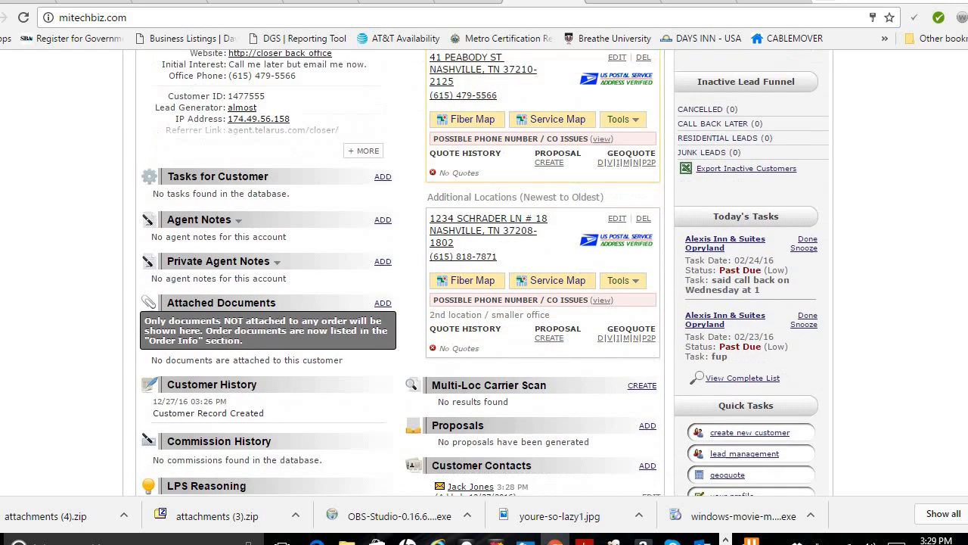
{"action": "scroll", "coordinate": [539, 175], "scroll_direction": "up", "scroll_amount": 1}
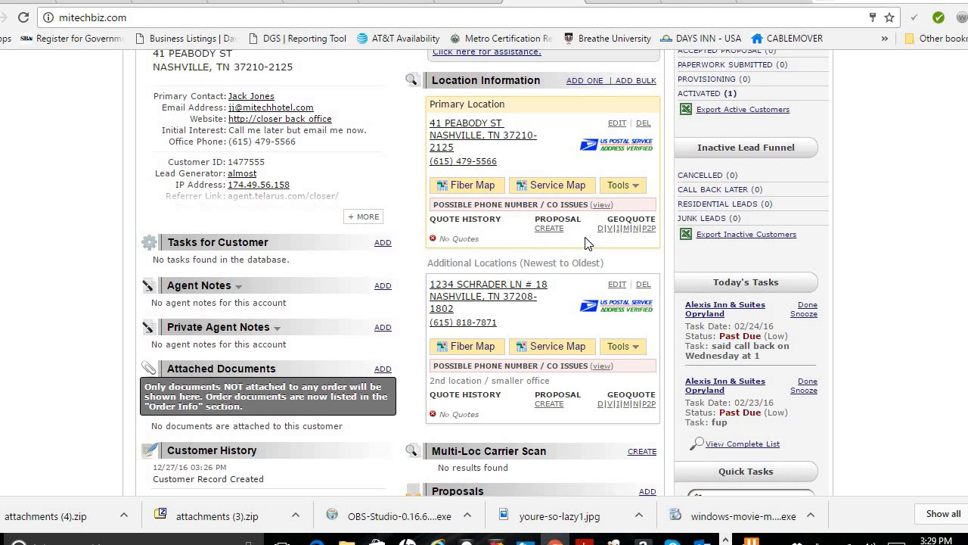
{"action": "scroll", "coordinate": [484, 273], "scroll_direction": "down", "scroll_amount": 2}
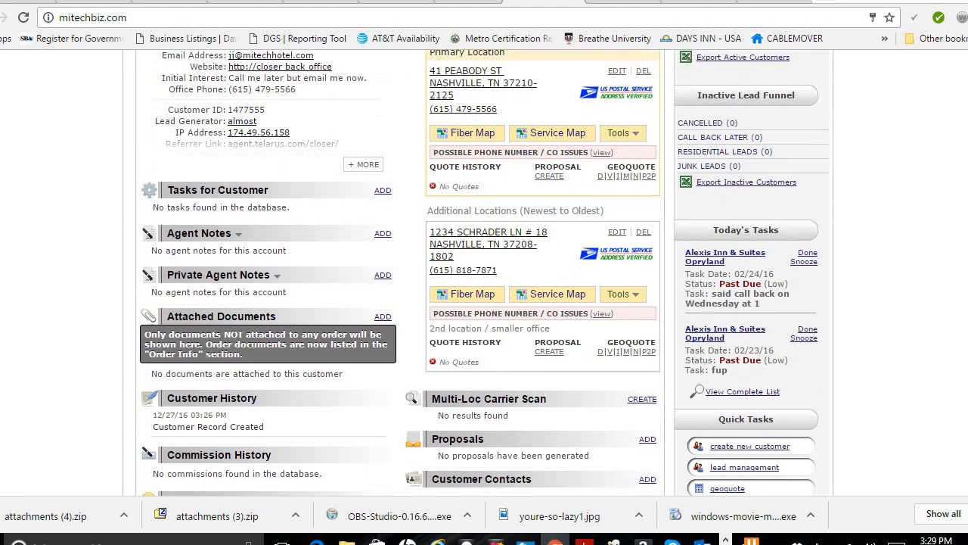
{"action": "scroll", "coordinate": [484, 272], "scroll_direction": "down", "scroll_amount": 3}
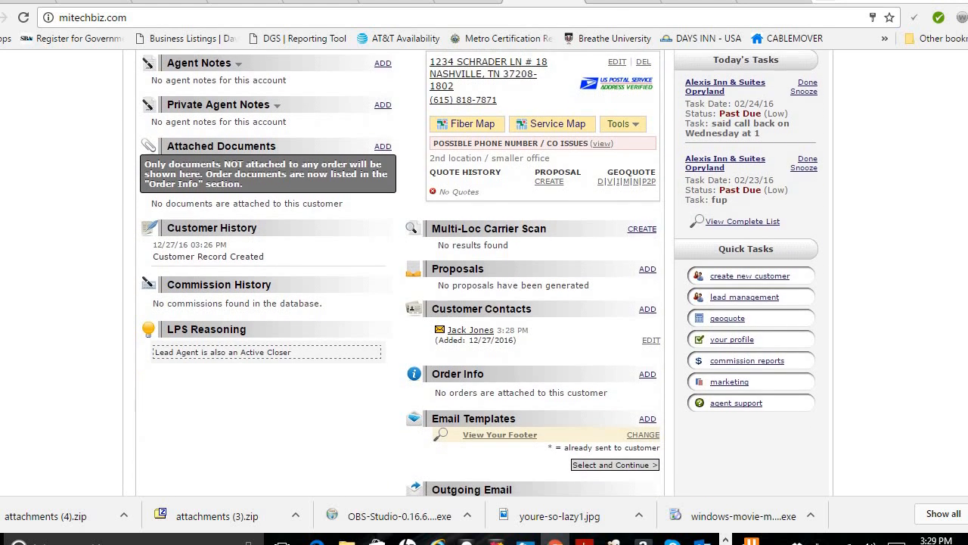
{"action": "scroll", "coordinate": [546, 300], "scroll_direction": "up", "scroll_amount": 4}
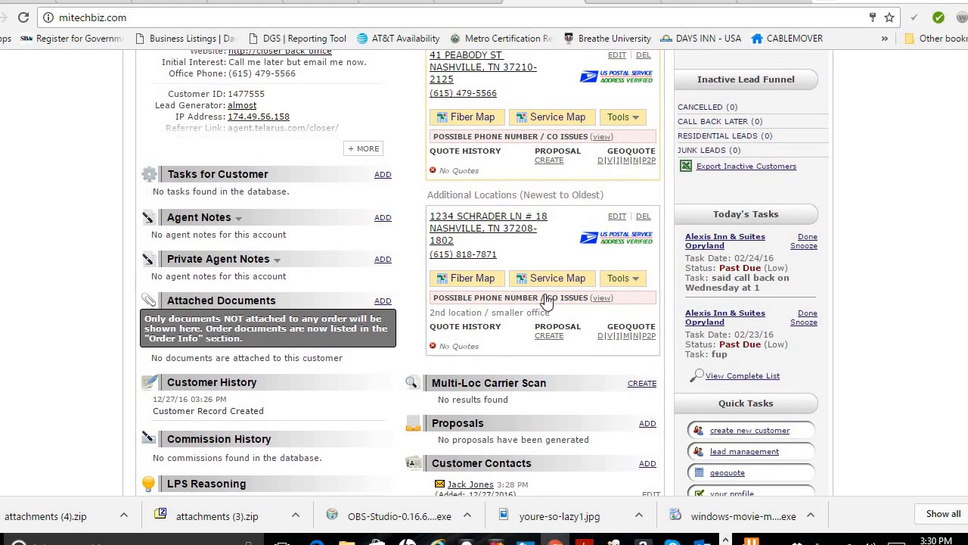
{"action": "scroll", "coordinate": [484, 273], "scroll_direction": "up", "scroll_amount": 1}
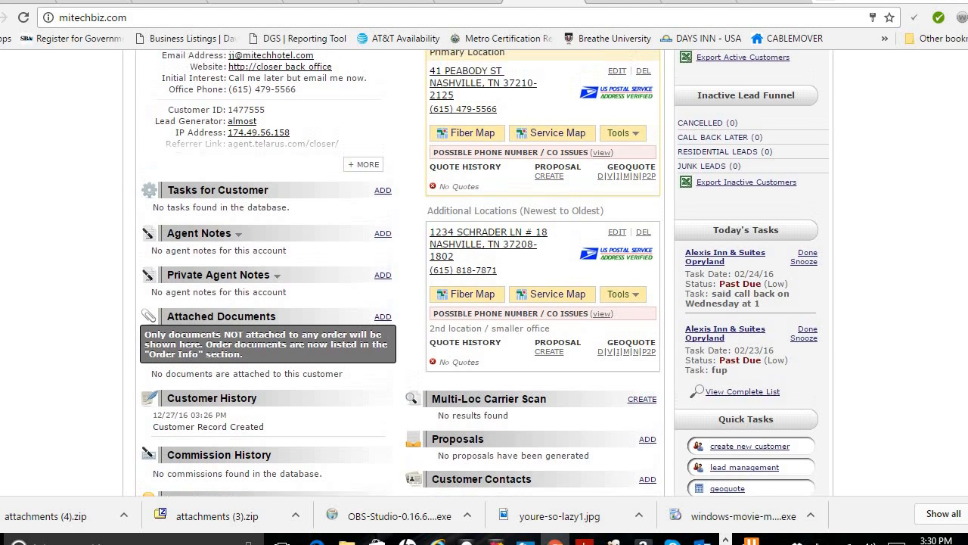
{"action": "scroll", "coordinate": [484, 272], "scroll_direction": "down", "scroll_amount": 3}
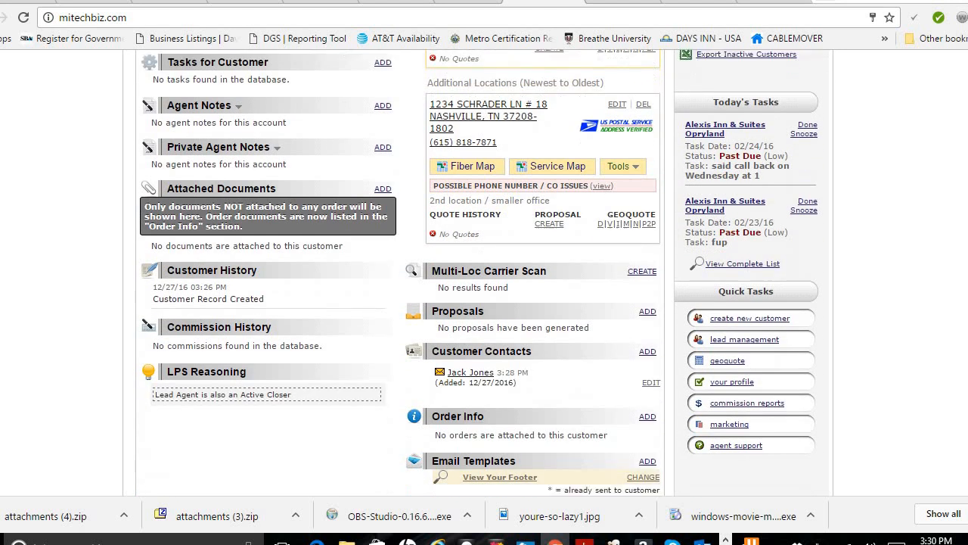
{"action": "scroll", "coordinate": [484, 272], "scroll_direction": "down", "scroll_amount": 1}
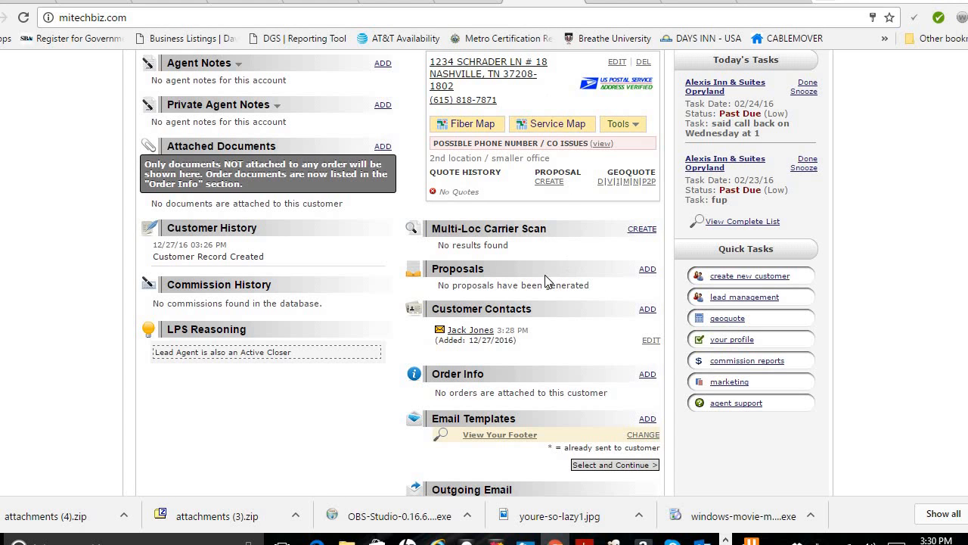
Step: Open the proposal generator, dismiss its location picker, and go back to the customer record
{"action": "left_click", "coordinate": [647, 270]}
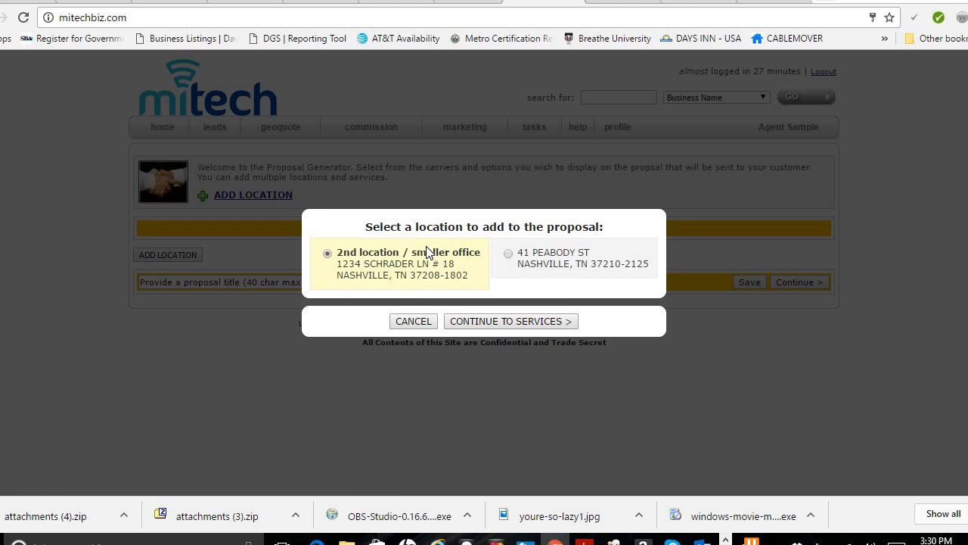
{"action": "left_click", "coordinate": [413, 321]}
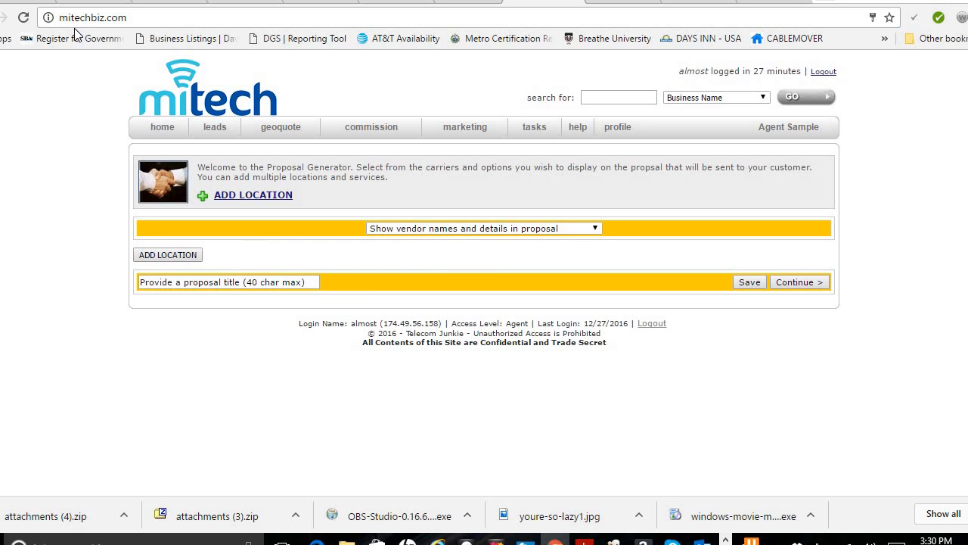
{"action": "key", "text": "alt+Left"}
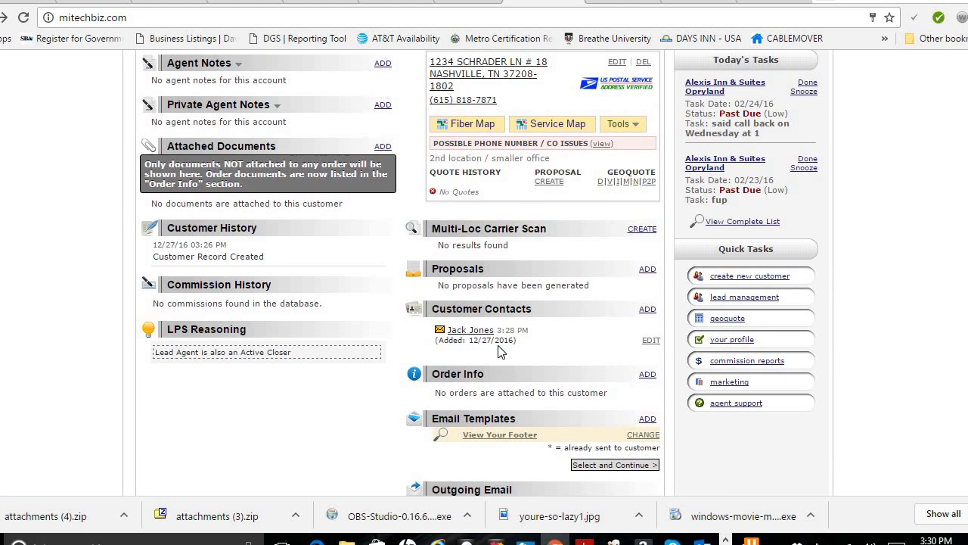
{"action": "left_click", "coordinate": [648, 343]}
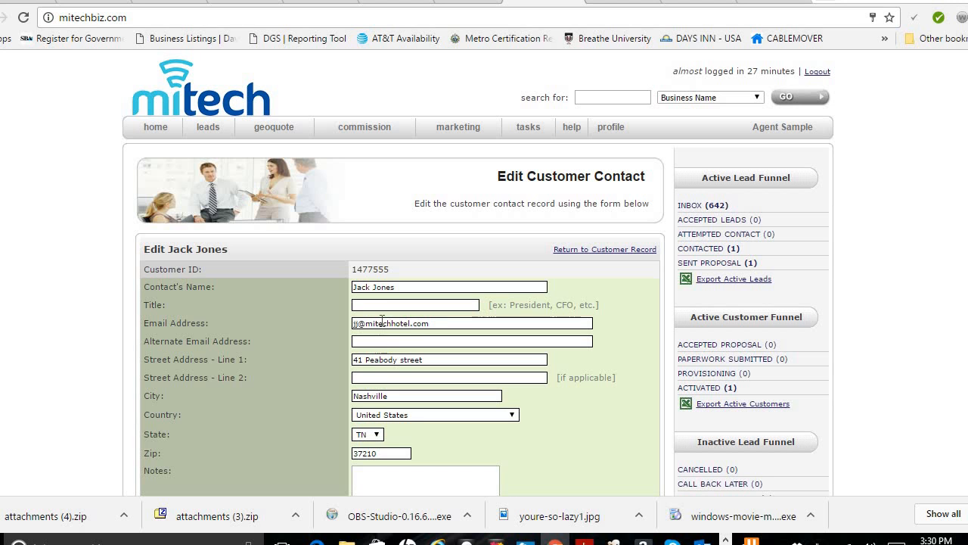
{"action": "left_click", "coordinate": [0, 17]}
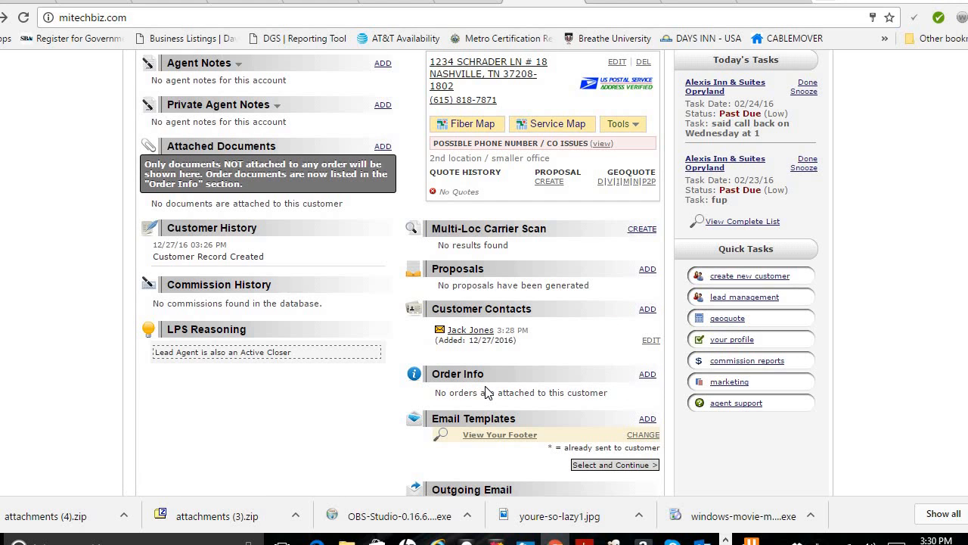
{"action": "left_click", "coordinate": [647, 375]}
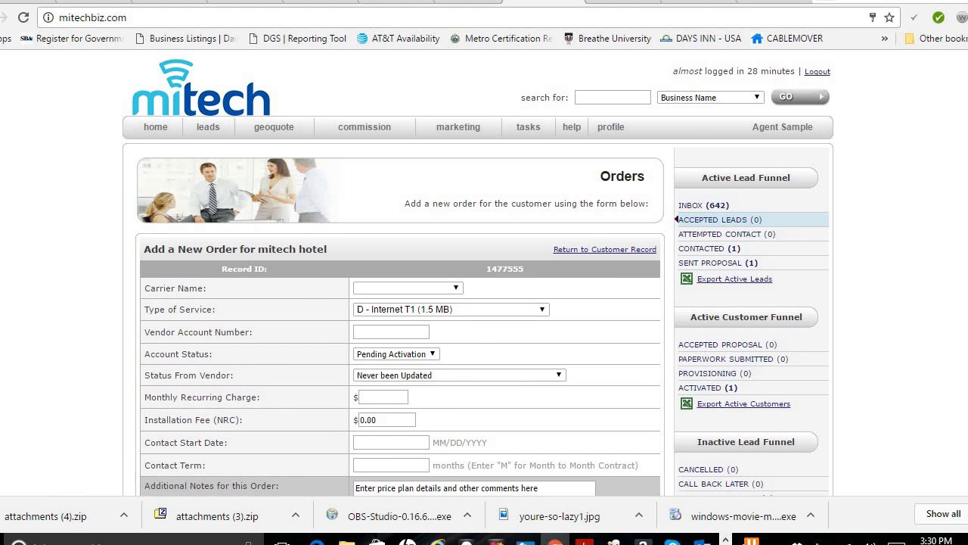
{"action": "scroll", "coordinate": [462, 278], "scroll_direction": "down", "scroll_amount": 3}
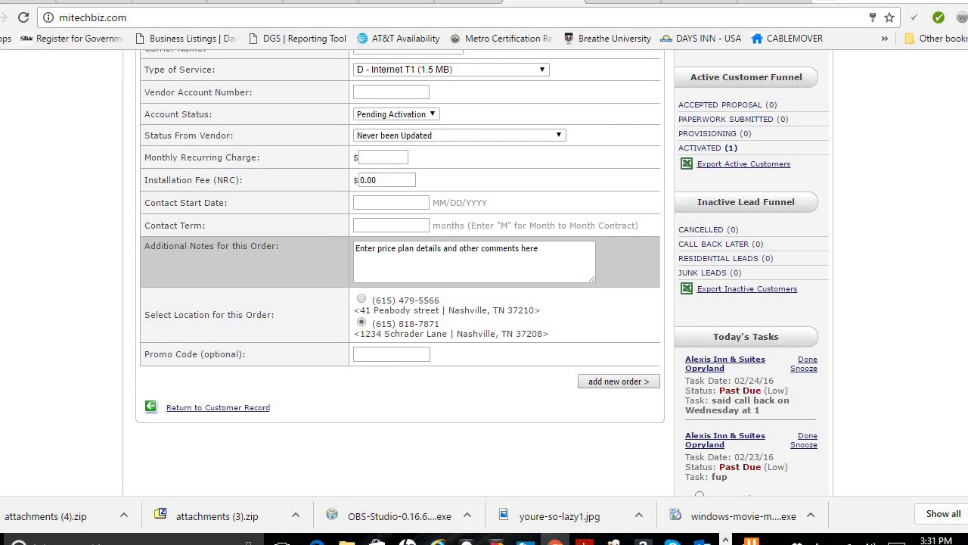
{"action": "key", "text": "alt+Left"}
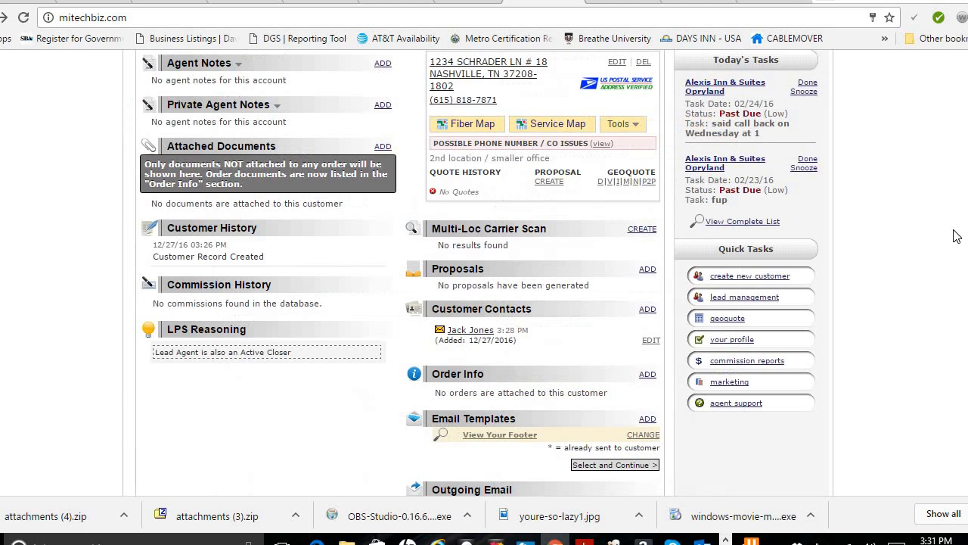
{"action": "scroll", "coordinate": [467, 304], "scroll_direction": "down", "scroll_amount": 1}
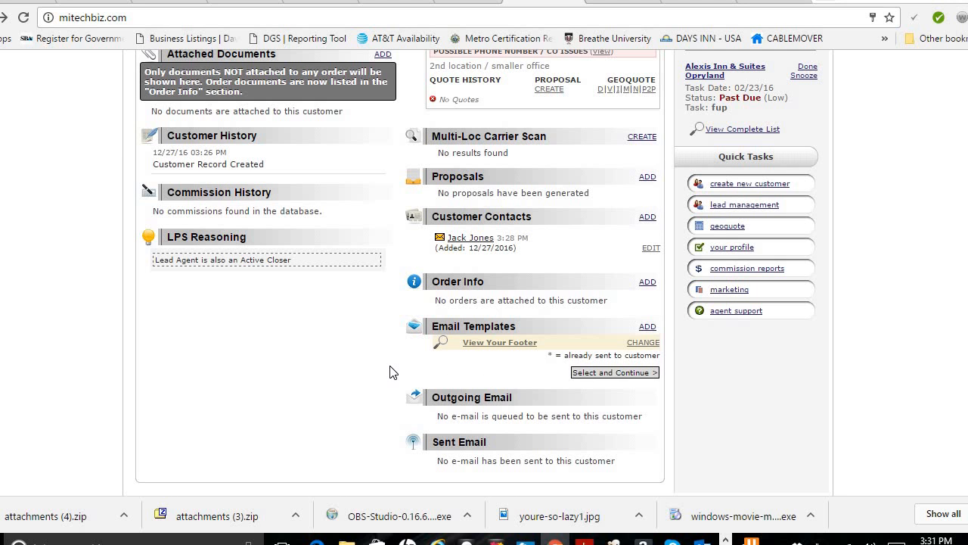
{"action": "left_click", "coordinate": [647, 327]}
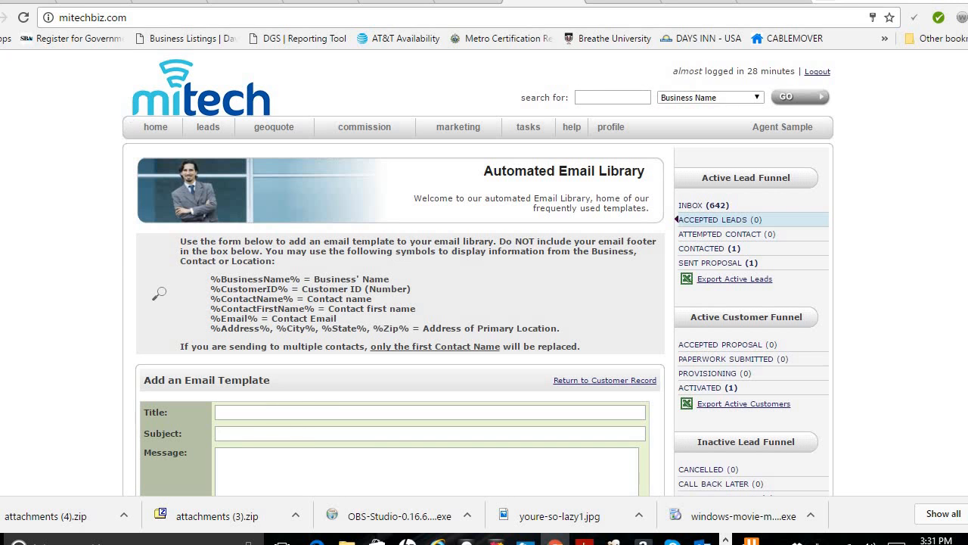
{"action": "key", "text": "alt+Left"}
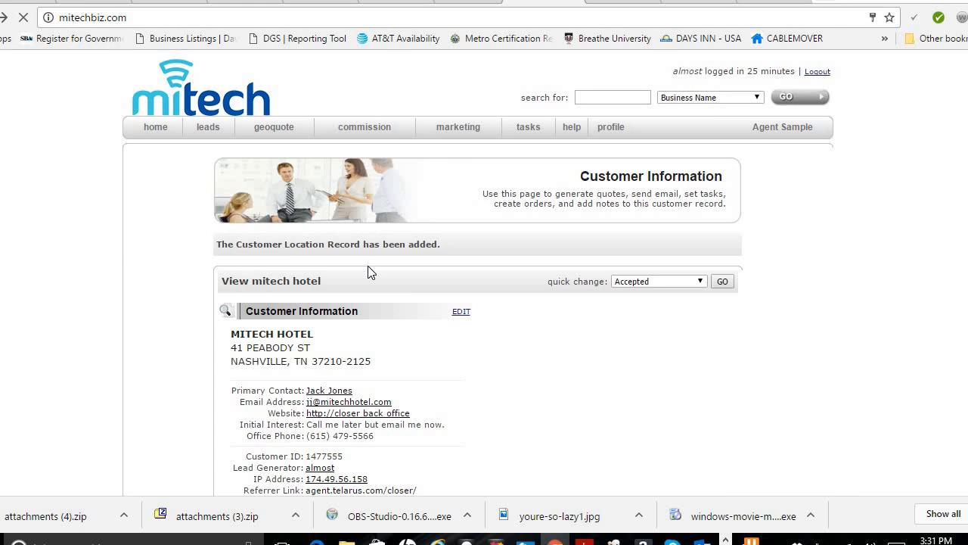
{"action": "scroll", "coordinate": [521, 345], "scroll_direction": "down", "scroll_amount": 2}
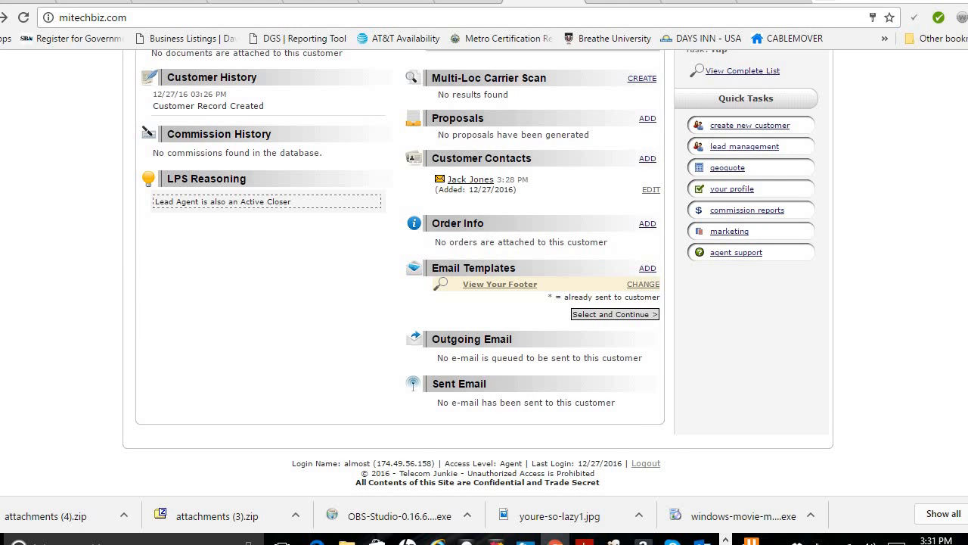
{"action": "scroll", "coordinate": [478, 273], "scroll_direction": "up", "scroll_amount": 7}
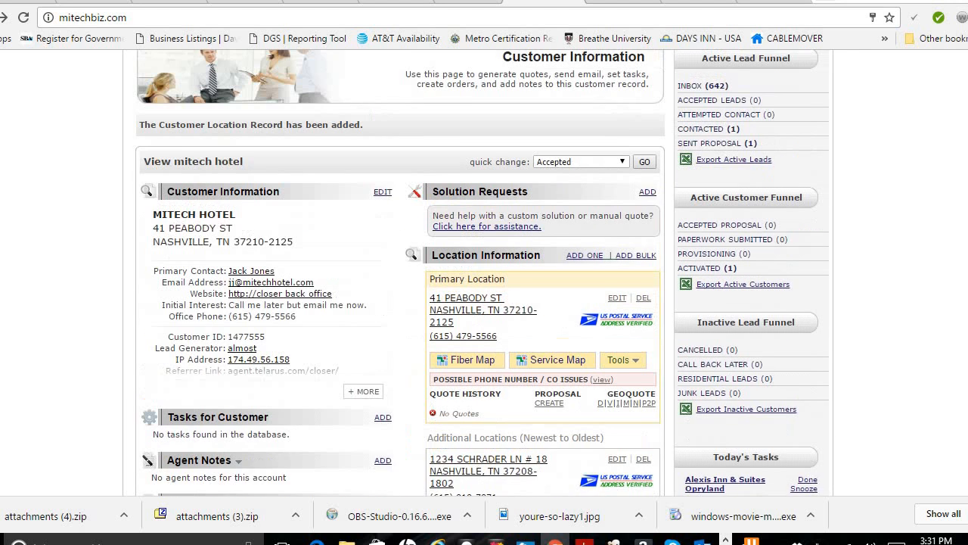
{"action": "scroll", "coordinate": [313, 236], "scroll_direction": "down", "scroll_amount": 1}
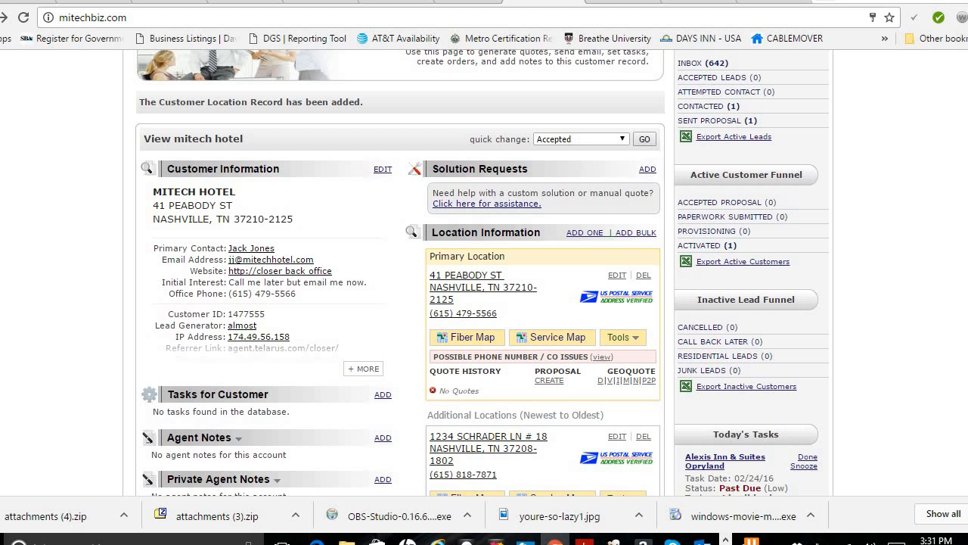
{"action": "scroll", "coordinate": [232, 160], "scroll_direction": "down", "scroll_amount": 3}
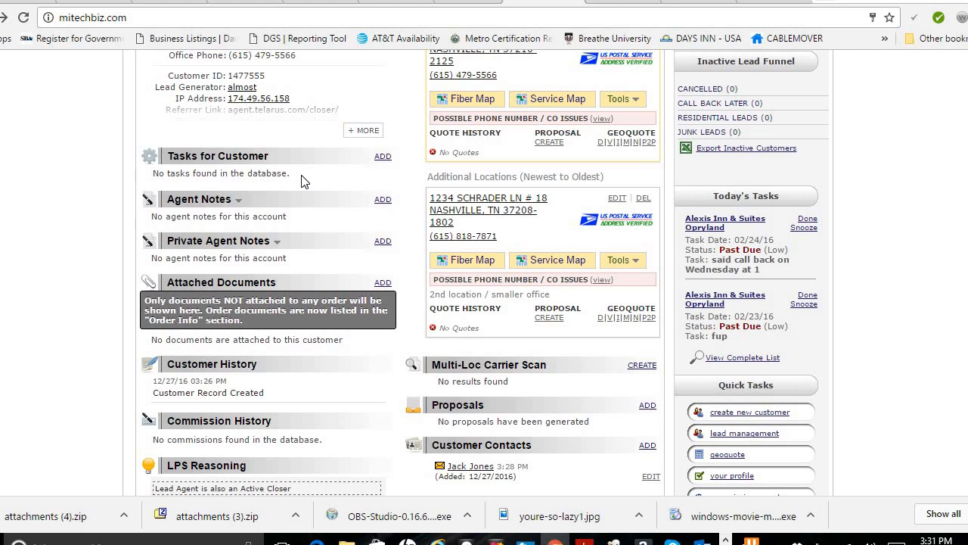
Step: Start a new task with High priority, due 01/02/2017 at 01:00 PM Eastern
{"action": "left_click", "coordinate": [384, 158]}
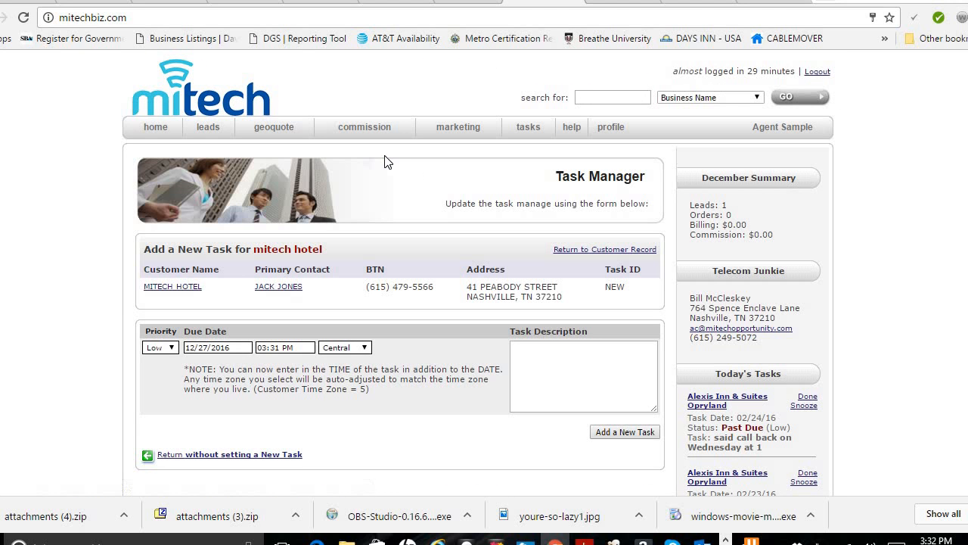
{"action": "left_click", "coordinate": [166, 349]}
{"action": "left_click", "coordinate": [170, 378]}
{"action": "left_click", "coordinate": [210, 349]}
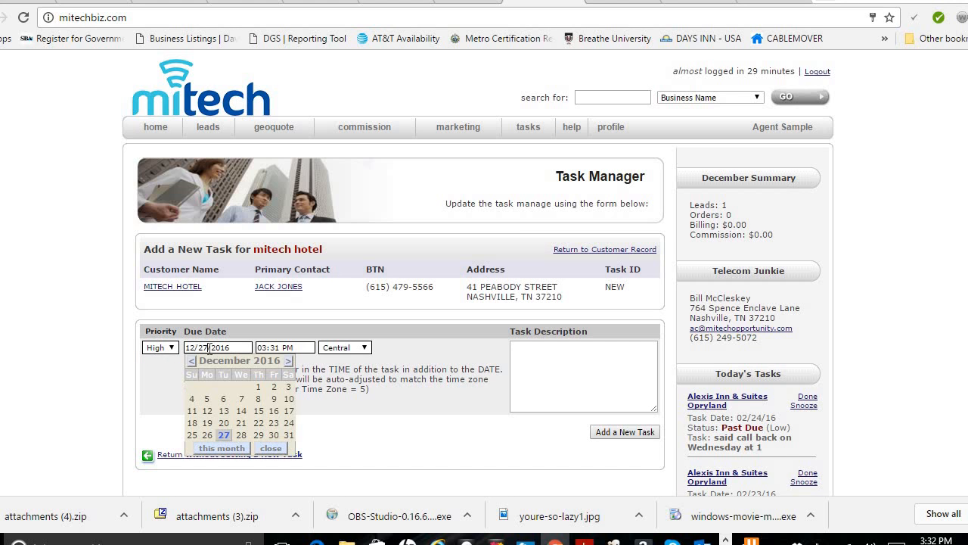
{"action": "left_click", "coordinate": [287, 363]}
{"action": "left_click", "coordinate": [206, 386]}
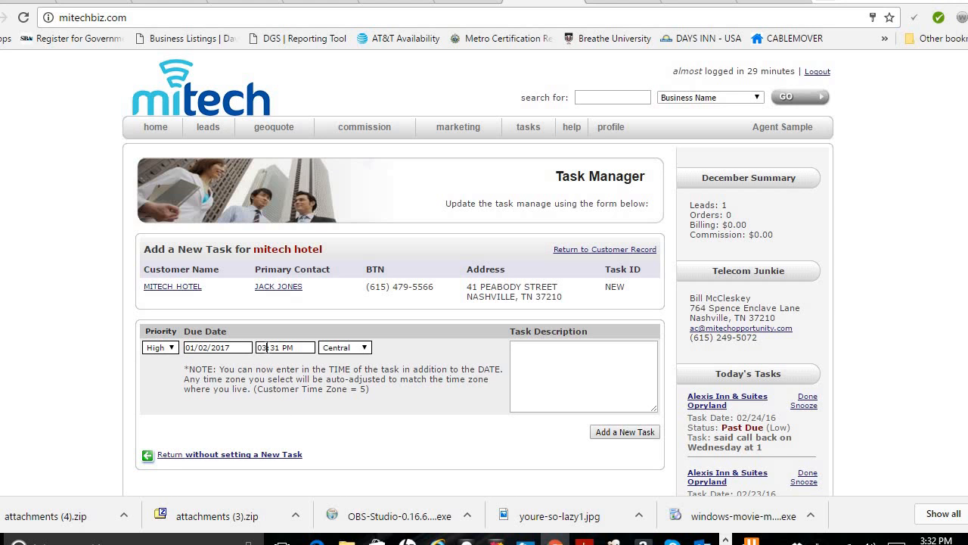
{"action": "key", "text": "BackSpace"}
{"action": "type", "text": "1"}
{"action": "key", "text": "BackSpace"}
{"action": "key", "text": "BackSpace"}
{"action": "type", "text": "00"}
{"action": "left_click", "coordinate": [364, 347]}
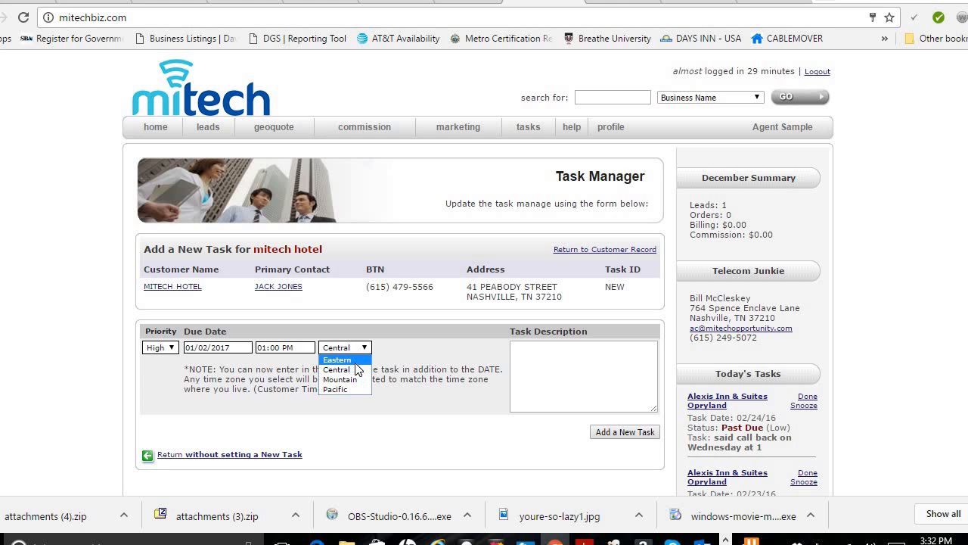
{"action": "left_click", "coordinate": [360, 359]}
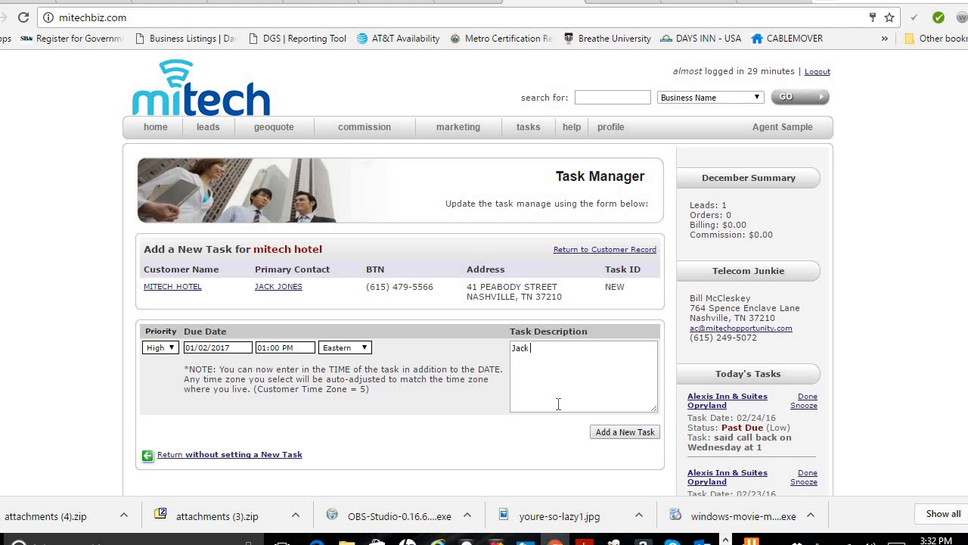
Step: Describe the call notes on saving money, paying for great service, XO fiber and VoIP, then save the task
{"action": "type", "text": "said call h"}
{"action": "type", "text": "OT!.."}
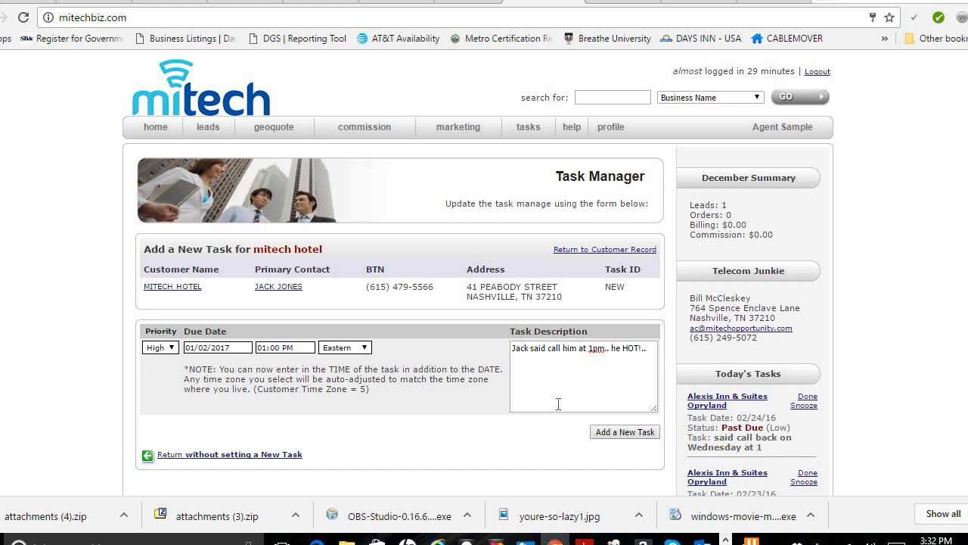
{"action": "type", "text": " wants to save money but also w"}
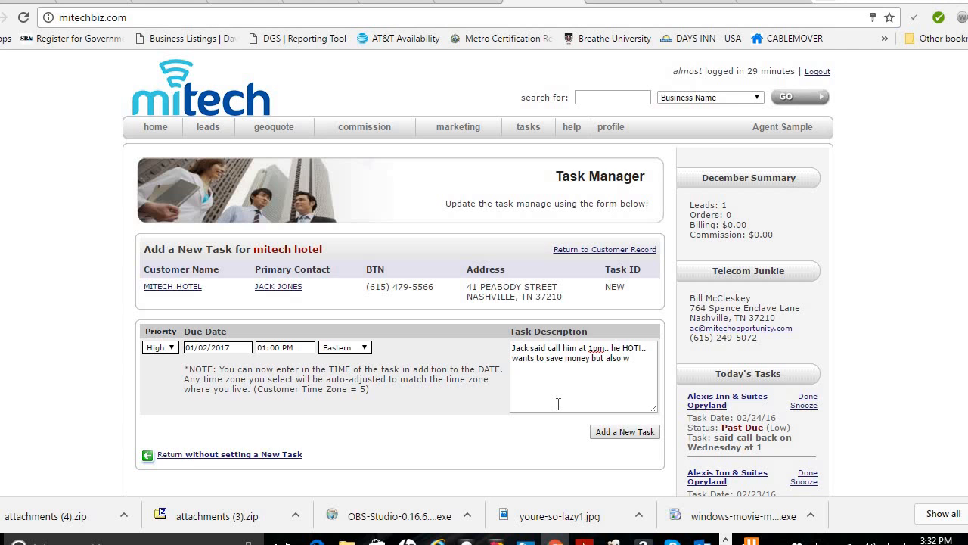
{"action": "type", "text": "aid"}
{"action": "key", "text": "BackSpace"}
{"action": "key", "text": "BackSpace"}
{"action": "type", "text": "said he's willing to pay extra for great service.."}
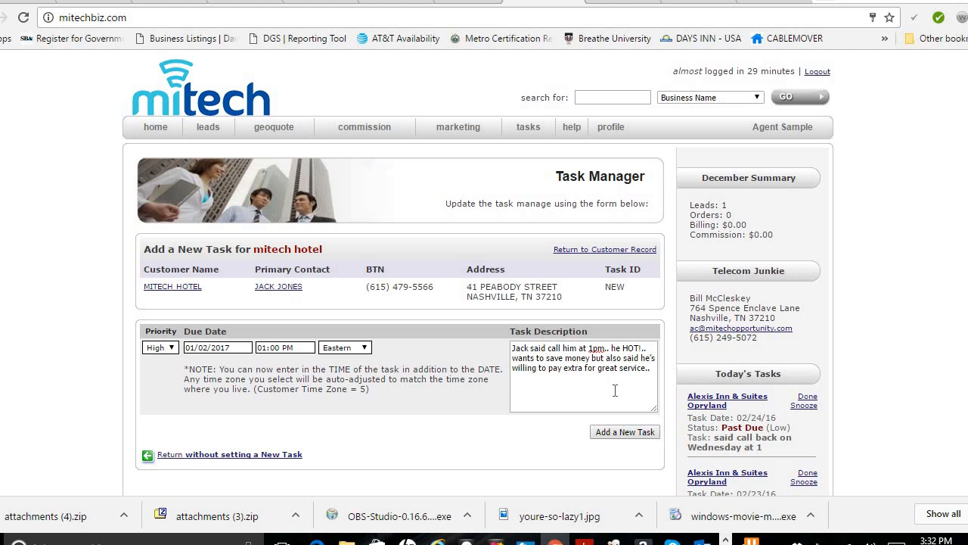
{"action": "type", "text": "Jack has XO fiber and voip with ringcentral"}
{"action": "left_click", "coordinate": [616, 433]}
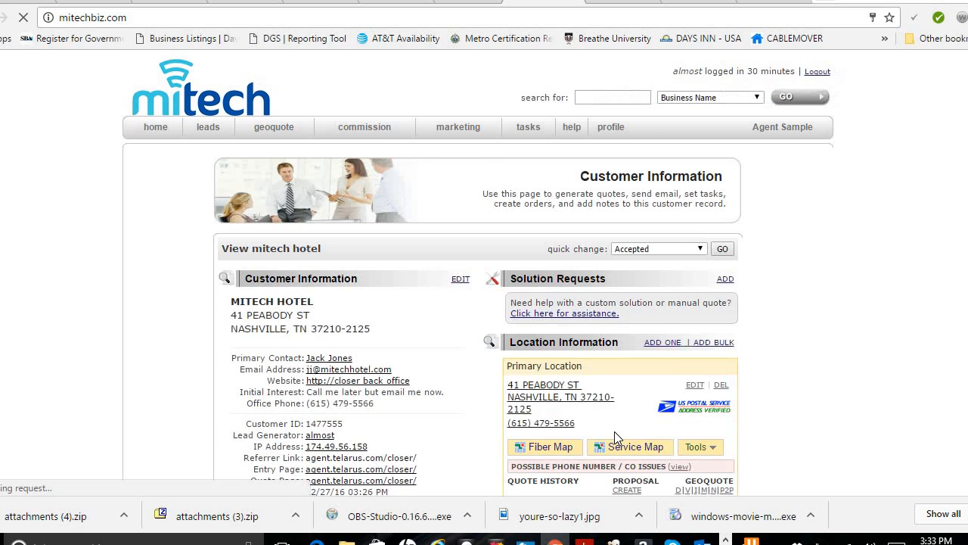
Step: Check the pending task under Tasks for Customer, then start a new agent note
{"action": "scroll", "coordinate": [269, 284], "scroll_direction": "down", "scroll_amount": 3}
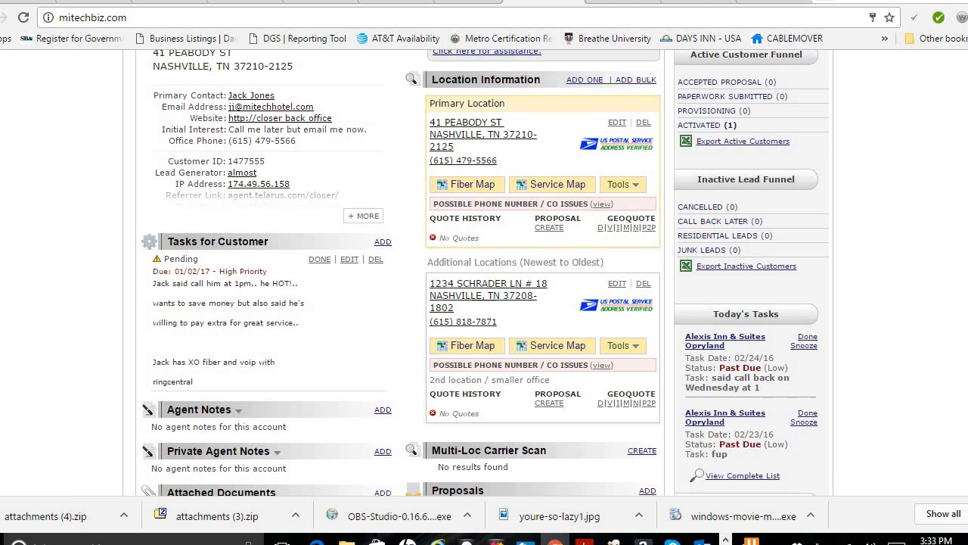
{"action": "scroll", "coordinate": [314, 214], "scroll_direction": "down", "scroll_amount": 1}
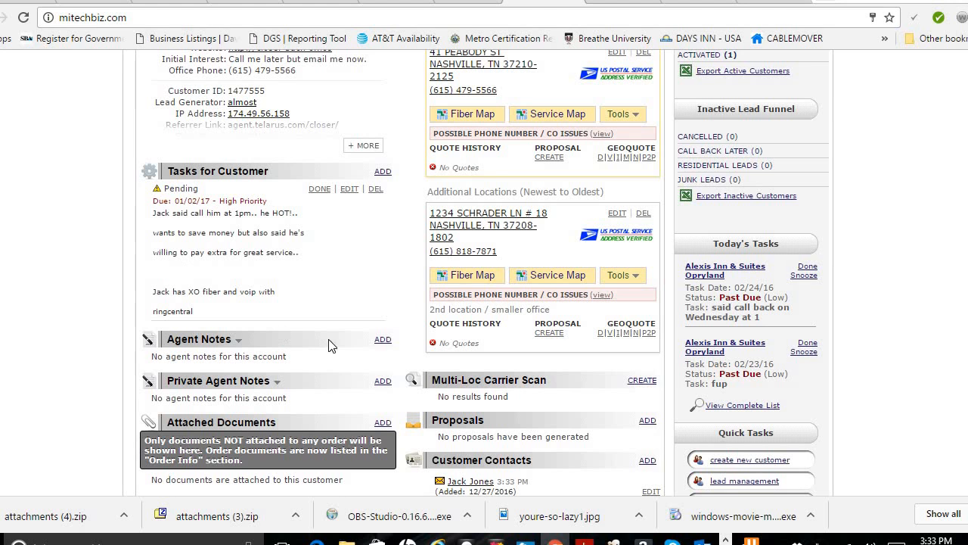
{"action": "left_click", "coordinate": [384, 340]}
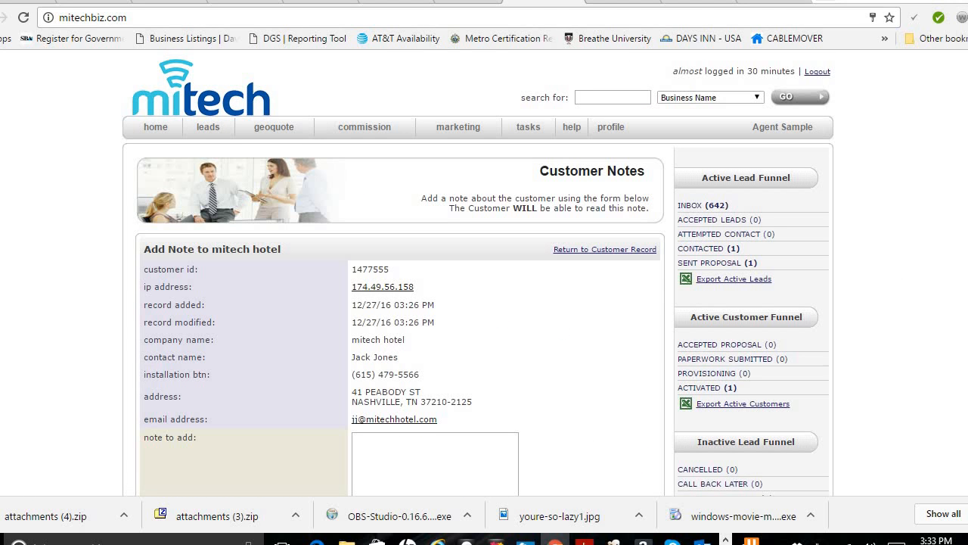
Step: Submit an agent note: client ready, paperwork going out asap, follow up with his IT guy
{"action": "scroll", "coordinate": [452, 314], "scroll_direction": "down", "scroll_amount": 2}
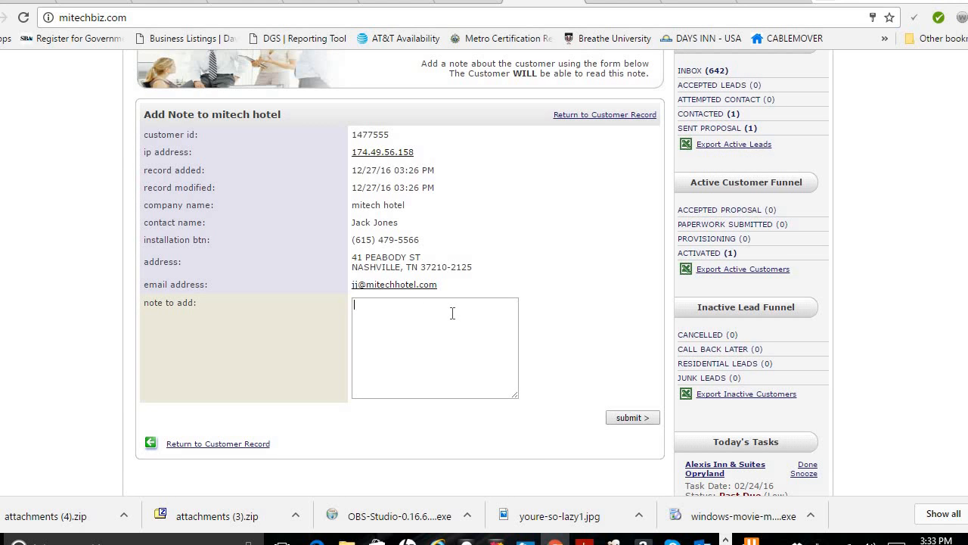
{"action": "type", "text": "ack is ready to go -- sedning ppwk asap"}
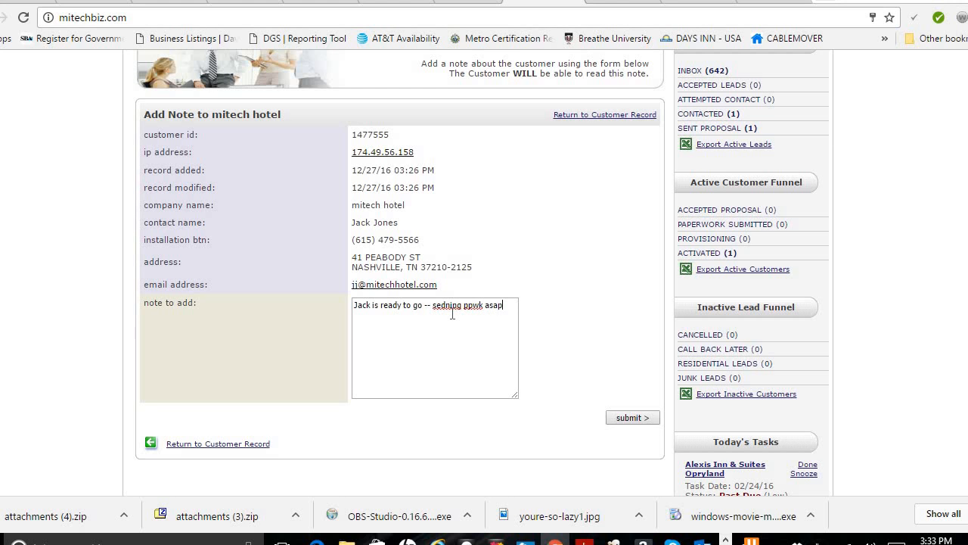
{"action": "type", "text": ".. he said follow up with his IT guy"}
{"action": "left_click", "coordinate": [630, 418]}
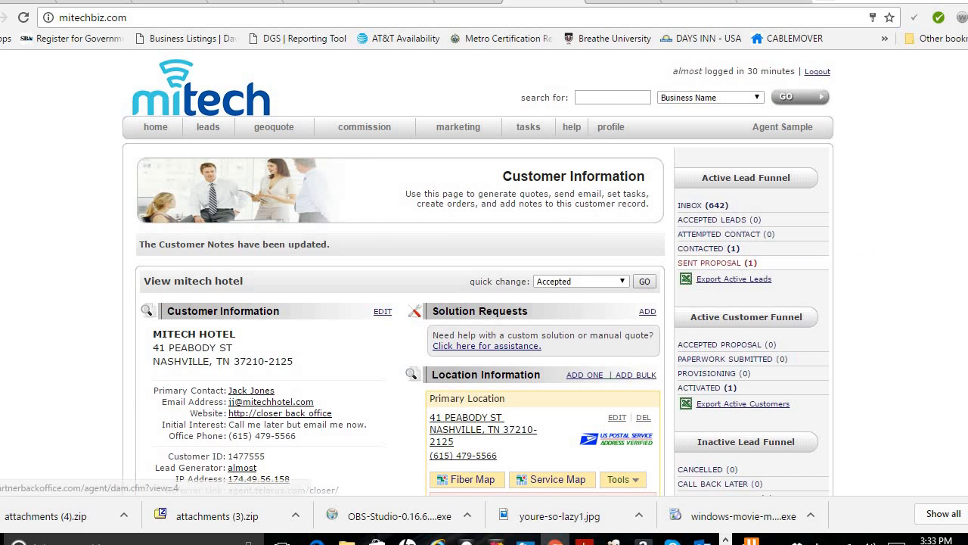
{"action": "scroll", "coordinate": [363, 378], "scroll_direction": "down", "scroll_amount": 5}
{"action": "scroll", "coordinate": [261, 303], "scroll_direction": "down", "scroll_amount": 1}
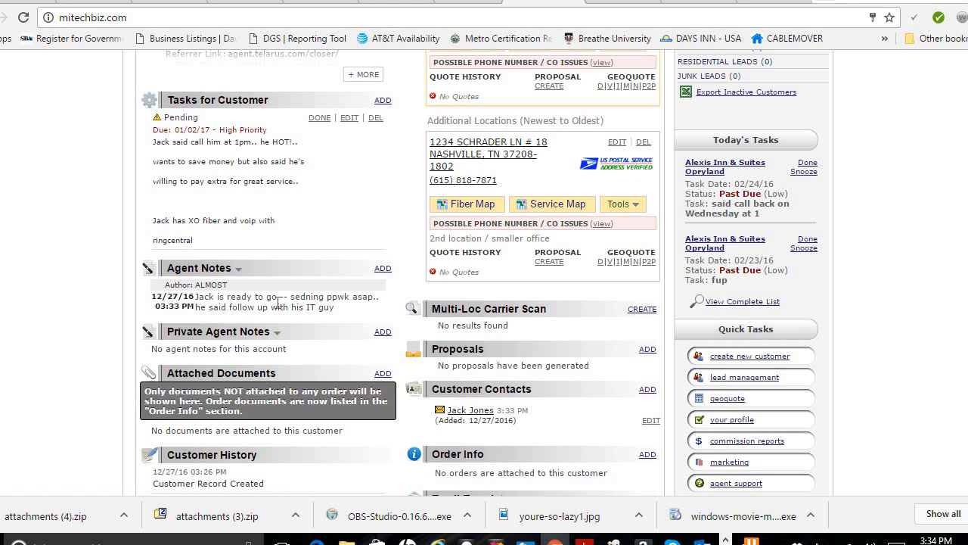
{"action": "scroll", "coordinate": [484, 272], "scroll_direction": "down", "scroll_amount": 2}
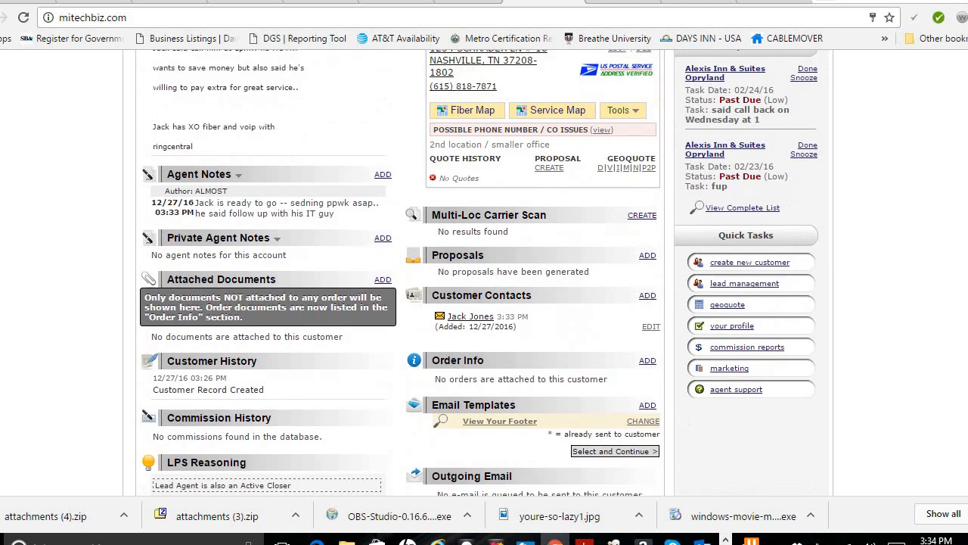
{"action": "scroll", "coordinate": [173, 224], "scroll_direction": "down", "scroll_amount": 1}
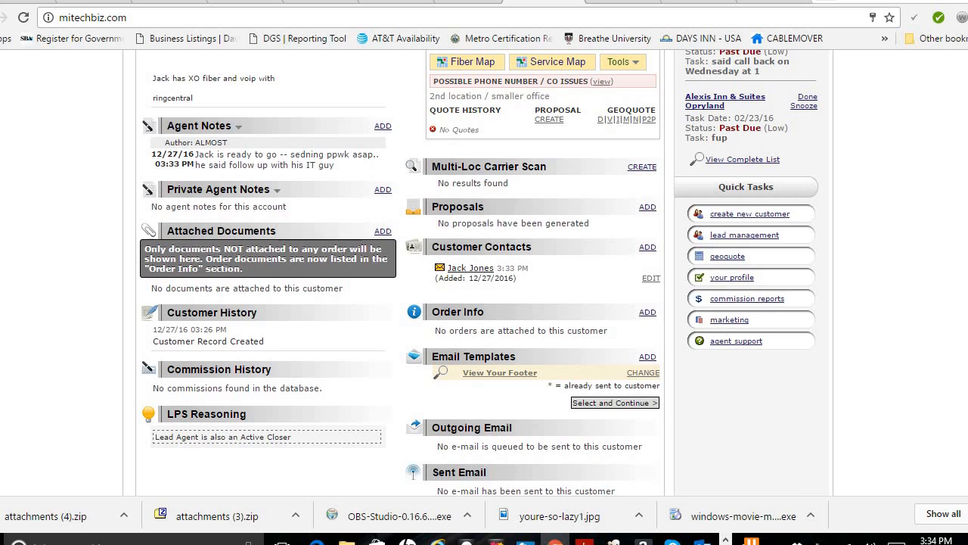
{"action": "scroll", "coordinate": [484, 272], "scroll_direction": "up", "scroll_amount": 10}
{"action": "scroll", "coordinate": [484, 272], "scroll_direction": "down", "scroll_amount": 8}
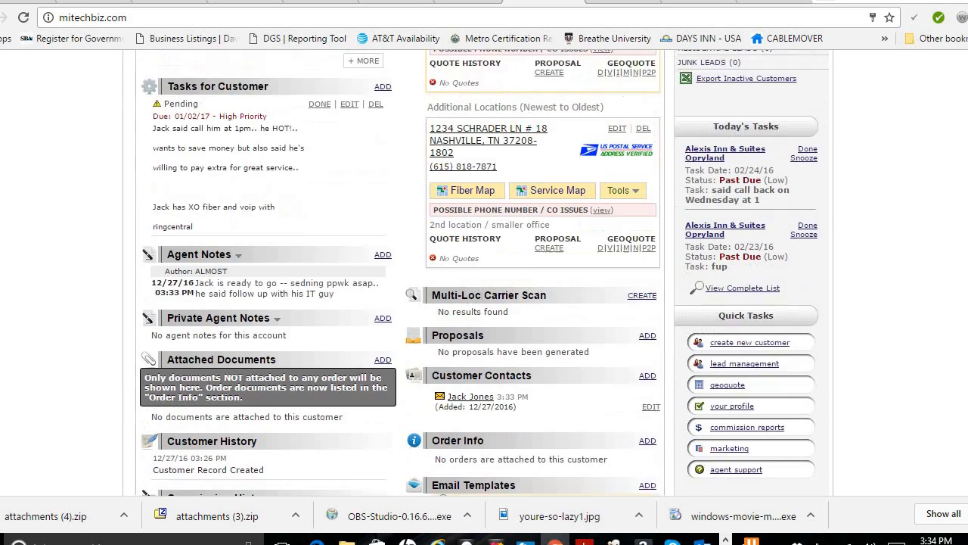
{"action": "scroll", "coordinate": [482, 272], "scroll_direction": "down", "scroll_amount": 2}
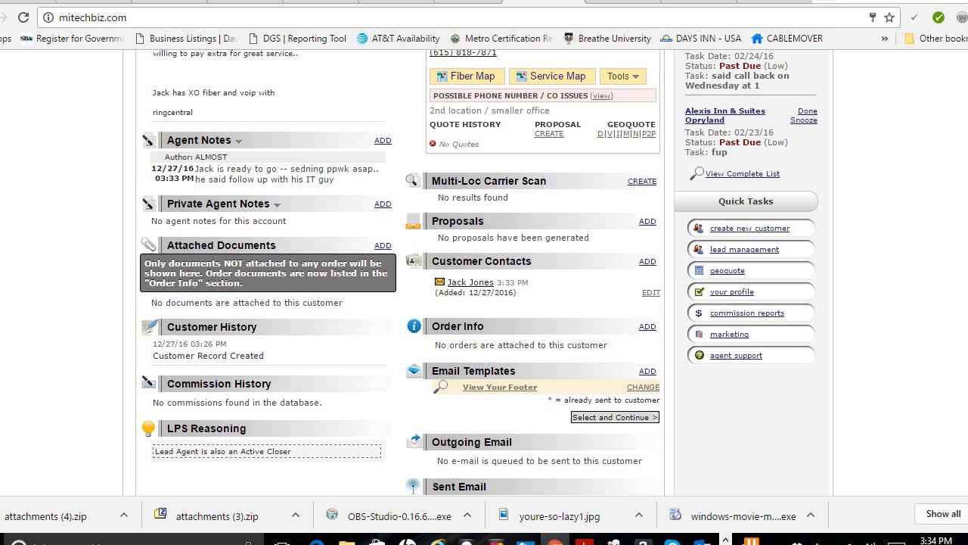
{"action": "scroll", "coordinate": [485, 272], "scroll_direction": "up", "scroll_amount": 5}
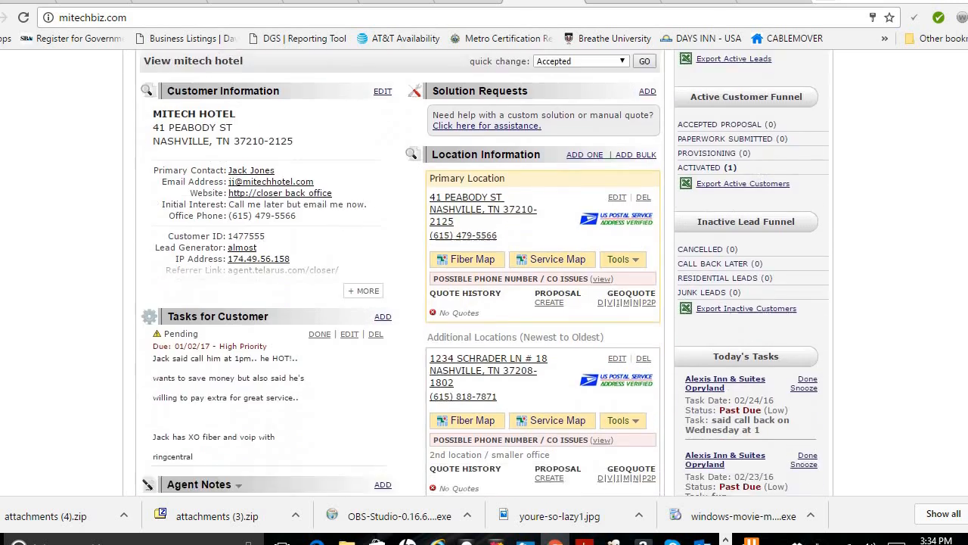
{"action": "scroll", "coordinate": [484, 272], "scroll_direction": "down", "scroll_amount": 5}
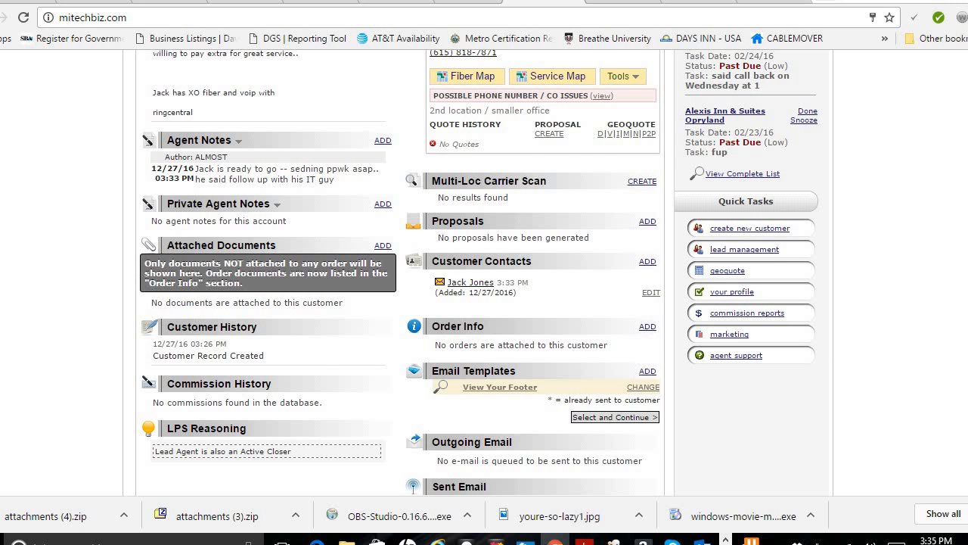
{"action": "scroll", "coordinate": [479, 272], "scroll_direction": "up", "scroll_amount": 1}
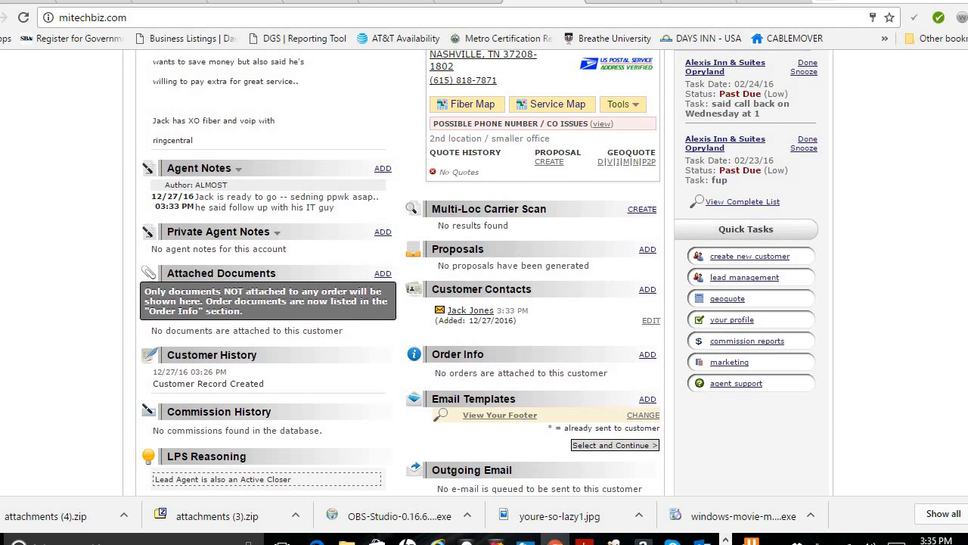
{"action": "scroll", "coordinate": [484, 272], "scroll_direction": "up", "scroll_amount": 5}
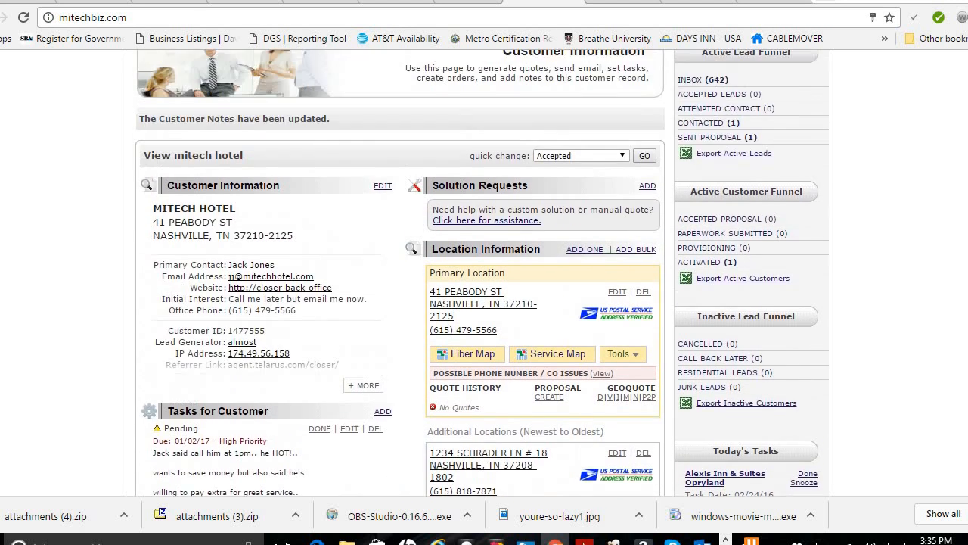
{"action": "scroll", "coordinate": [485, 272], "scroll_direction": "up", "scroll_amount": 1}
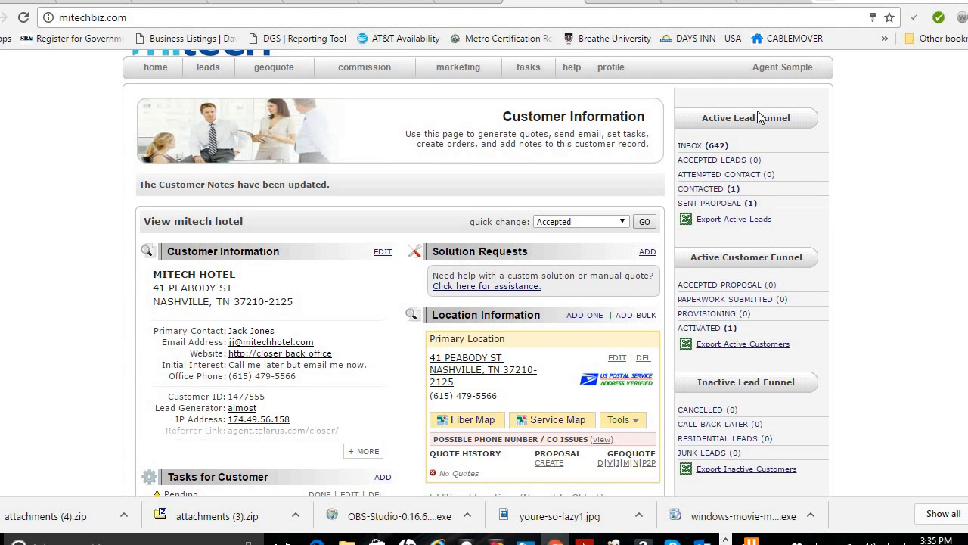
Step: Apply Sent Proposal via the quick change dropdown, then list the Sent Proposal funnel leads
{"action": "left_click", "coordinate": [623, 224]}
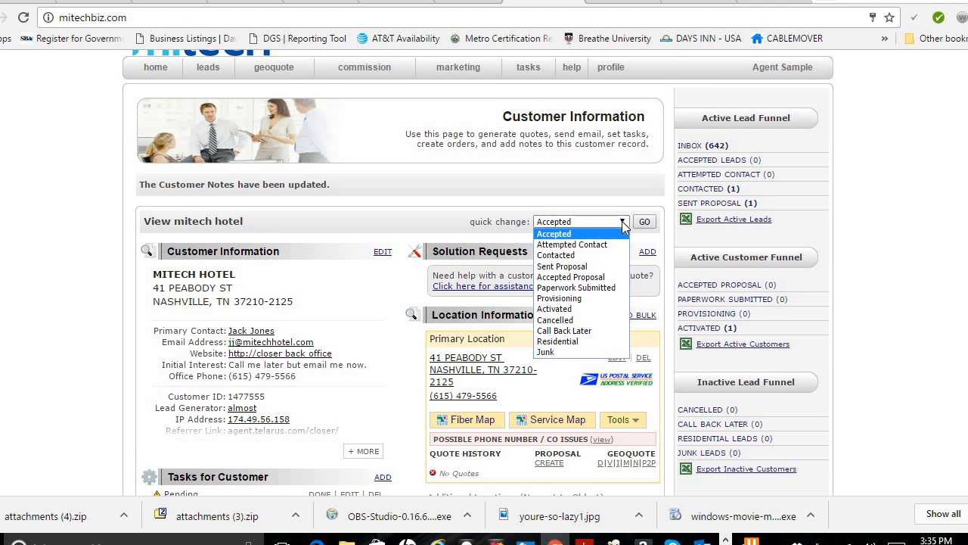
{"action": "left_click", "coordinate": [609, 193]}
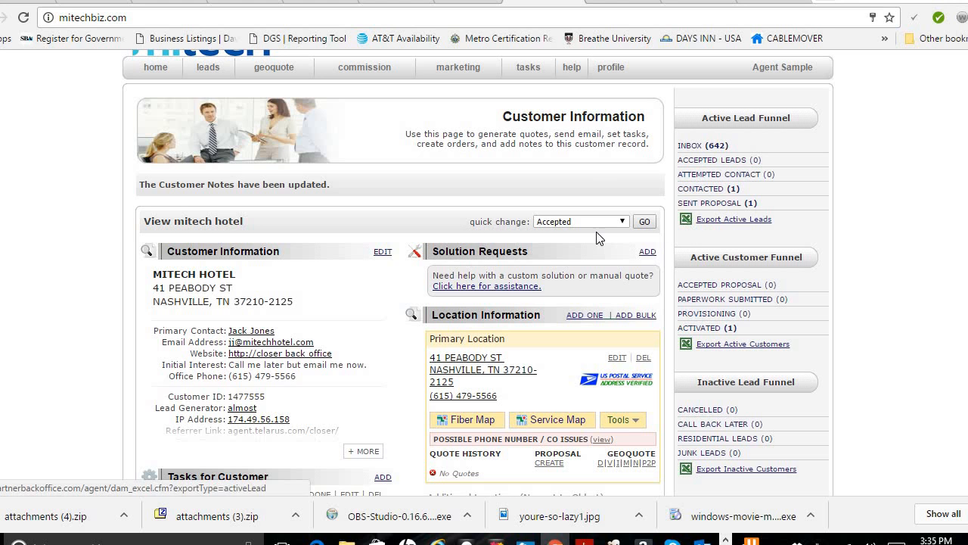
{"action": "left_click", "coordinate": [621, 221]}
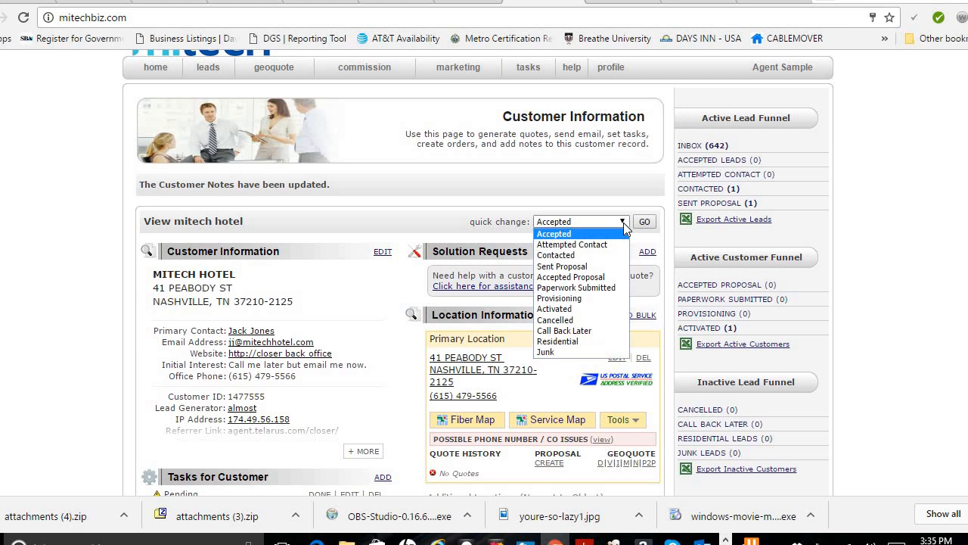
{"action": "left_click", "coordinate": [609, 268]}
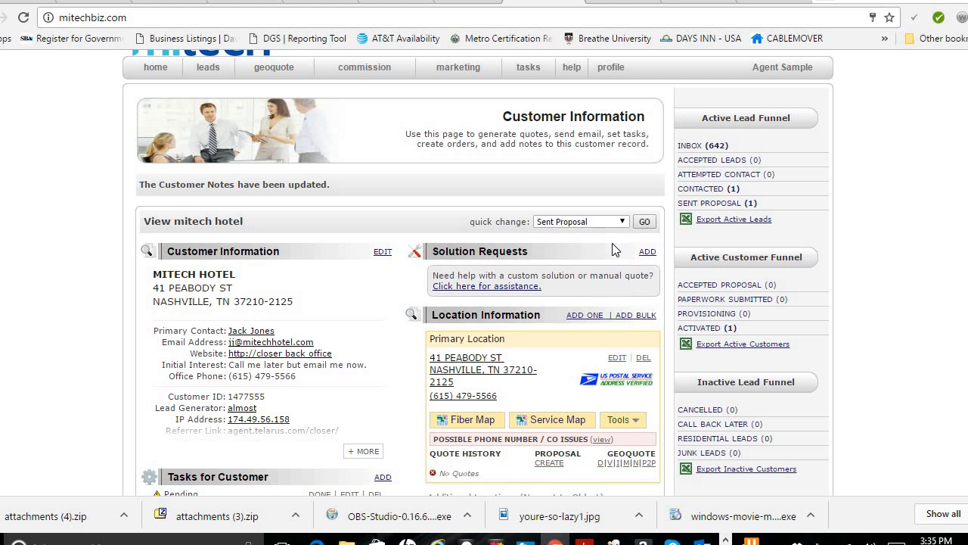
{"action": "left_click", "coordinate": [644, 222]}
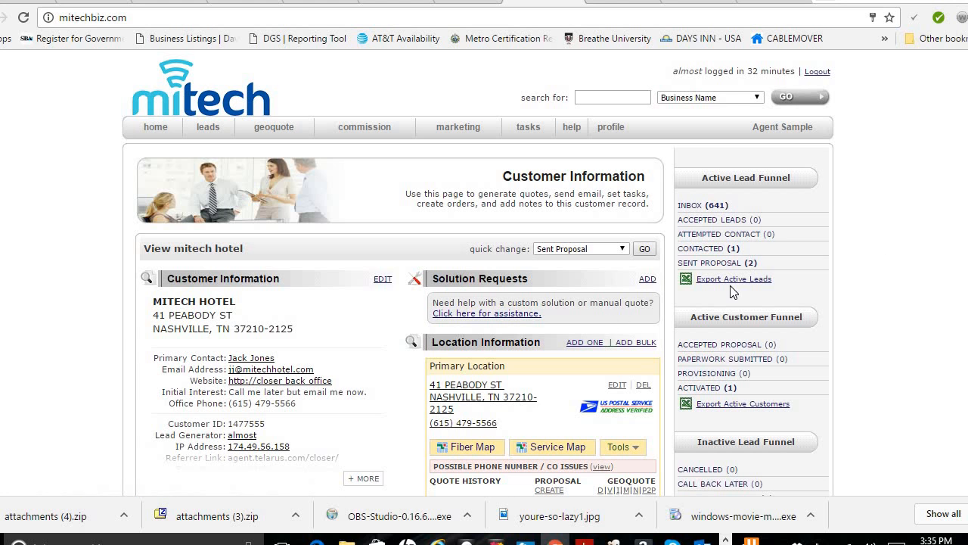
{"action": "left_click", "coordinate": [725, 263]}
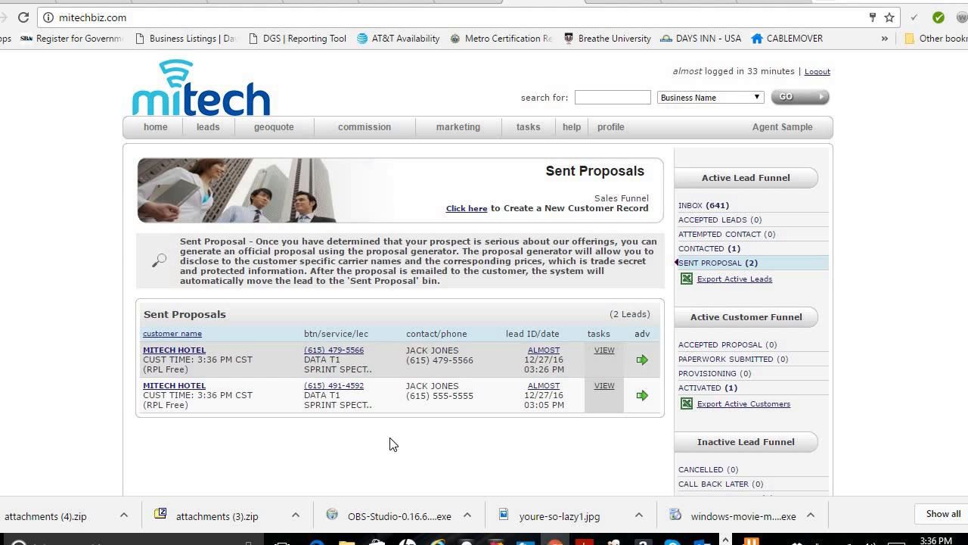
Step: Open MITECH HOTEL from the Sent Proposals list and check Customer History for the status change
{"action": "left_click", "coordinate": [188, 354]}
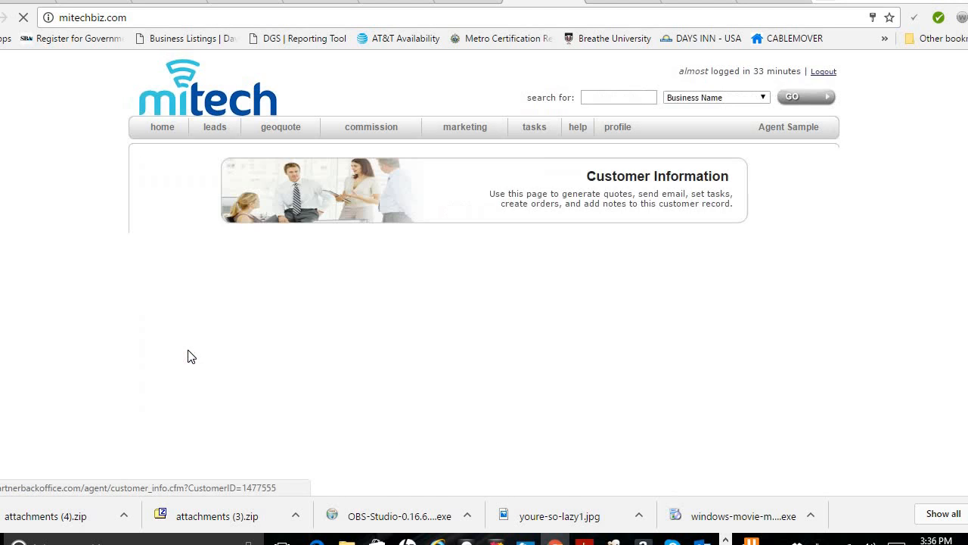
{"action": "scroll", "coordinate": [263, 369], "scroll_direction": "down", "scroll_amount": 4}
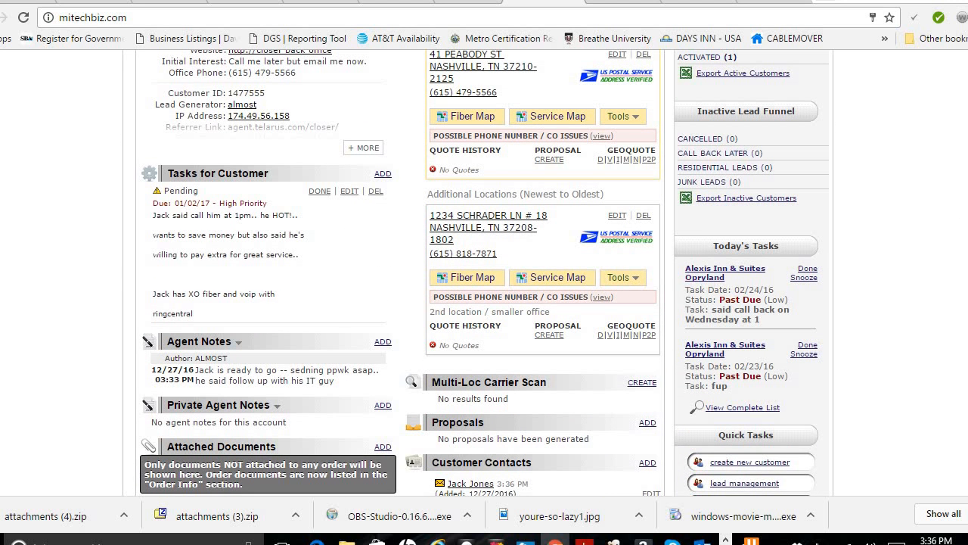
{"action": "scroll", "coordinate": [484, 273], "scroll_direction": "up", "scroll_amount": 2}
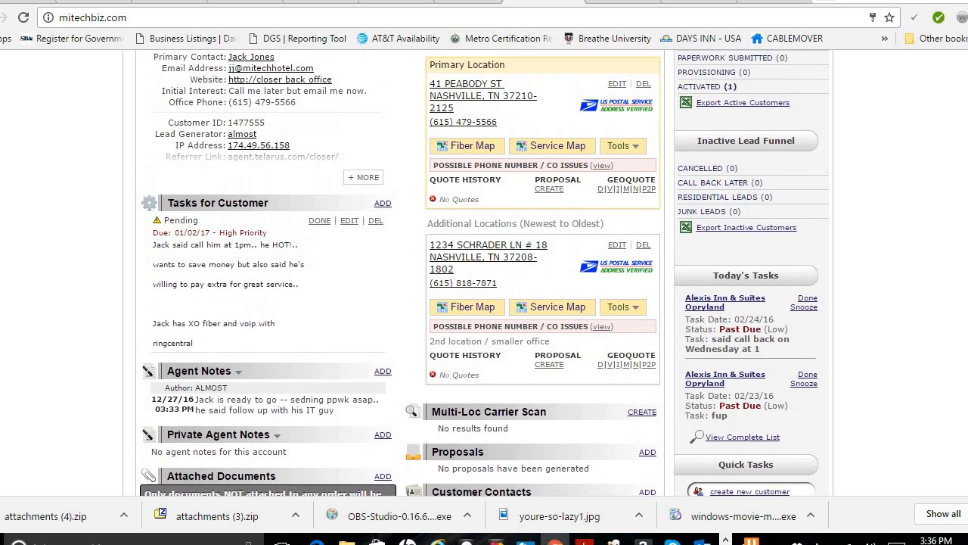
{"action": "scroll", "coordinate": [484, 273], "scroll_direction": "up", "scroll_amount": 1}
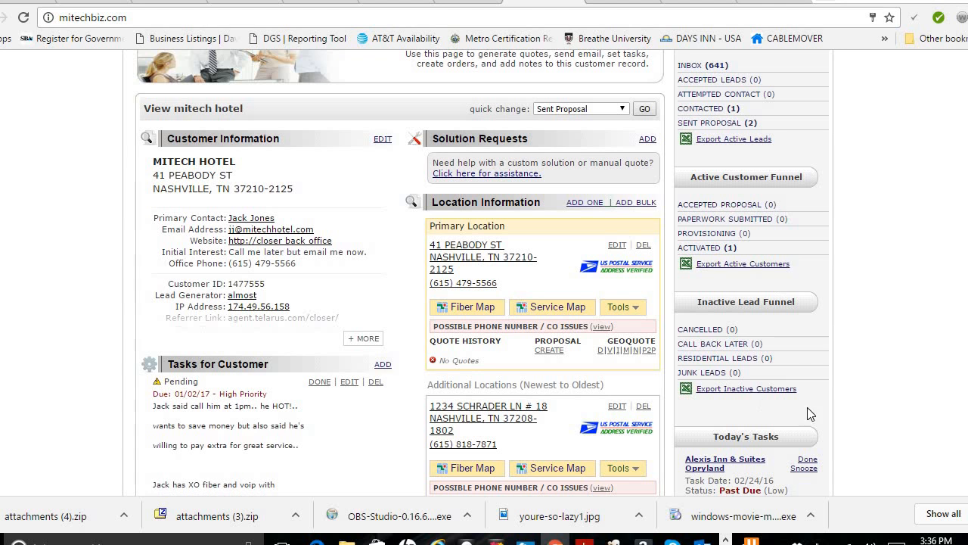
{"action": "scroll", "coordinate": [484, 273], "scroll_direction": "down", "scroll_amount": 3}
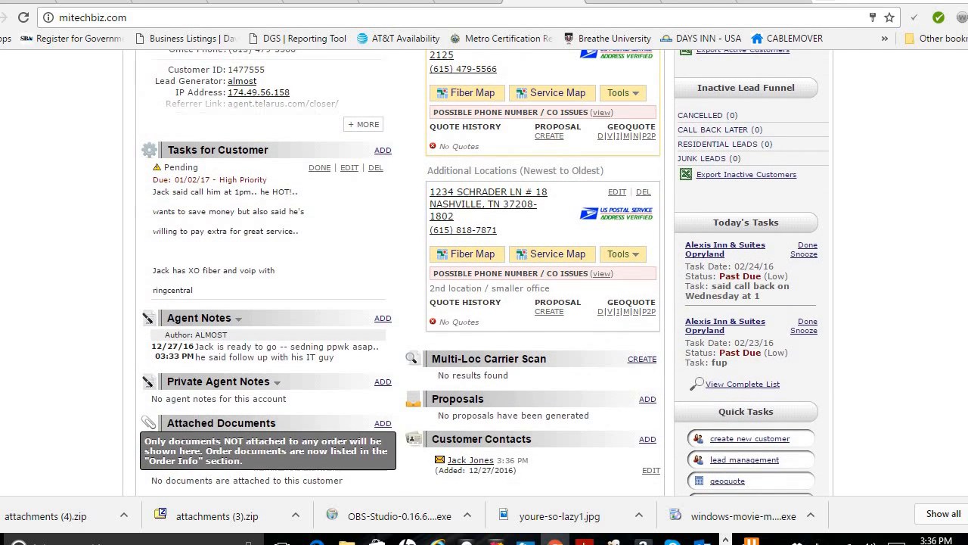
{"action": "scroll", "coordinate": [484, 273], "scroll_direction": "up", "scroll_amount": 1}
{"action": "scroll", "coordinate": [484, 273], "scroll_direction": "down", "scroll_amount": 1}
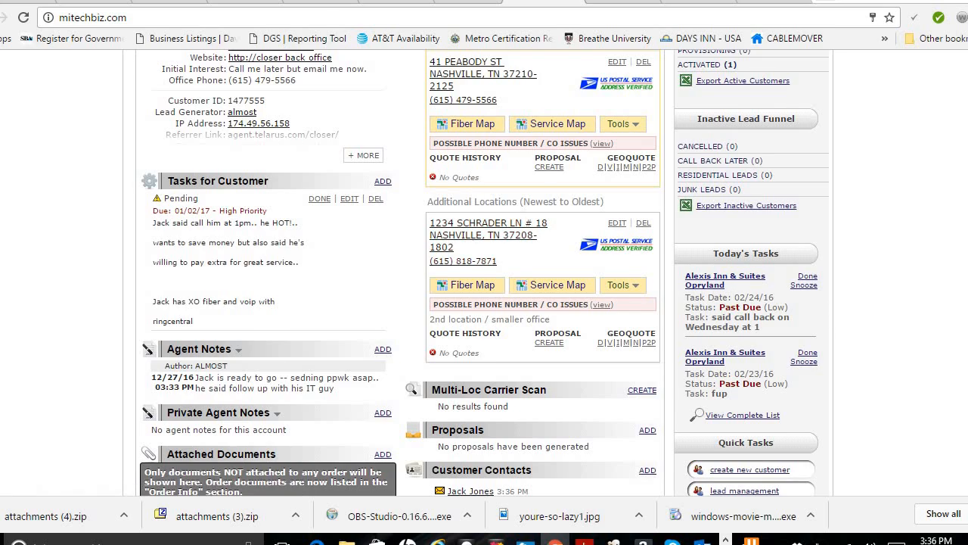
{"action": "scroll", "coordinate": [484, 273], "scroll_direction": "up", "scroll_amount": 3}
{"action": "scroll", "coordinate": [484, 273], "scroll_direction": "down", "scroll_amount": 5}
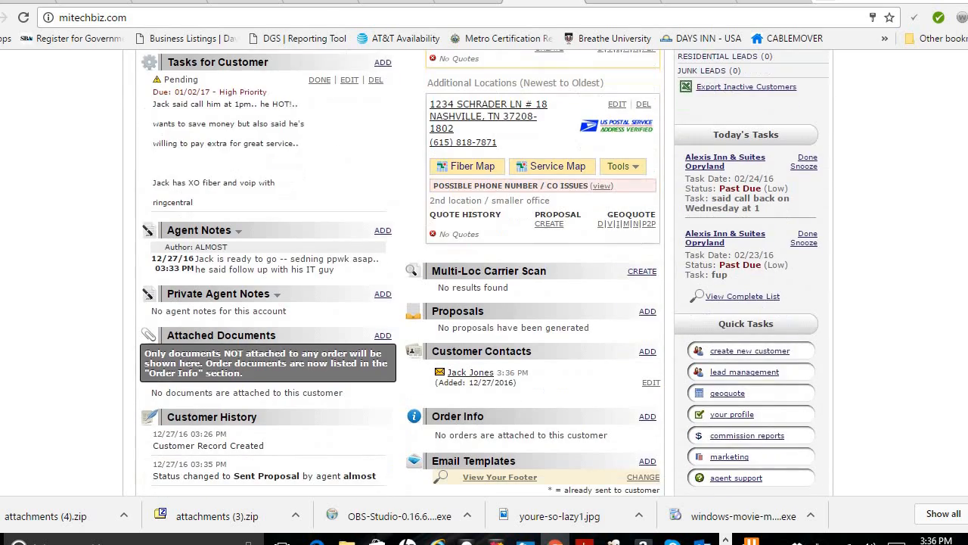
{"action": "scroll", "coordinate": [484, 273], "scroll_direction": "up", "scroll_amount": 5}
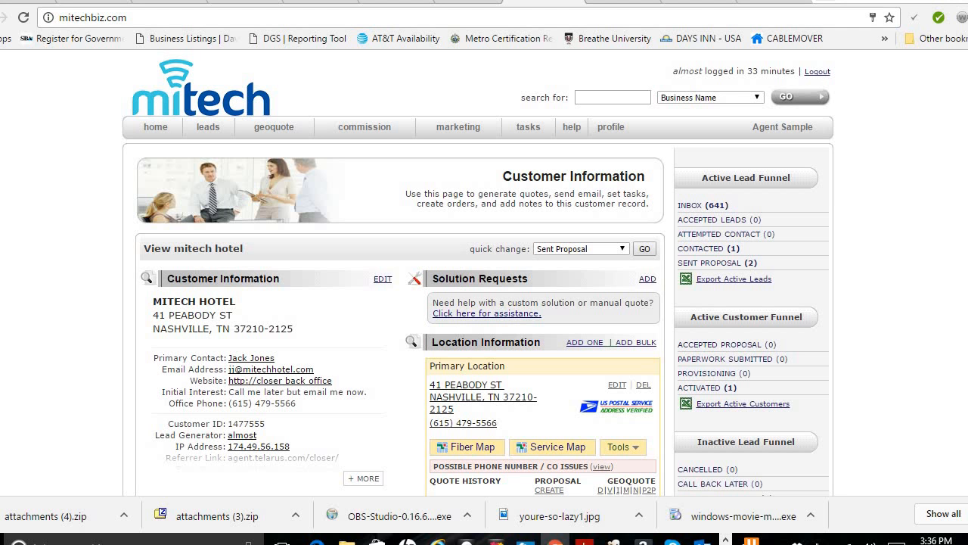
{"action": "scroll", "coordinate": [484, 273], "scroll_direction": "down", "scroll_amount": 3}
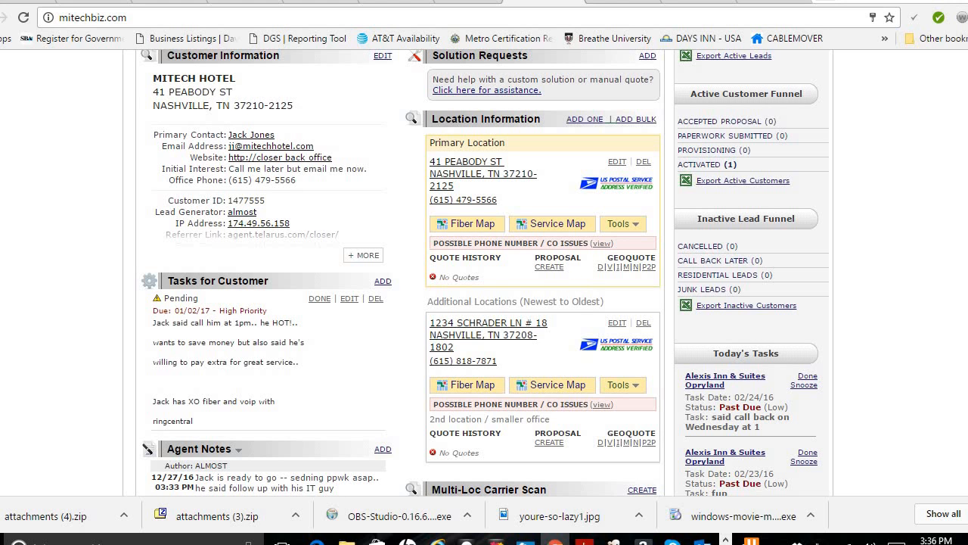
{"action": "scroll", "coordinate": [484, 273], "scroll_direction": "down", "scroll_amount": 5}
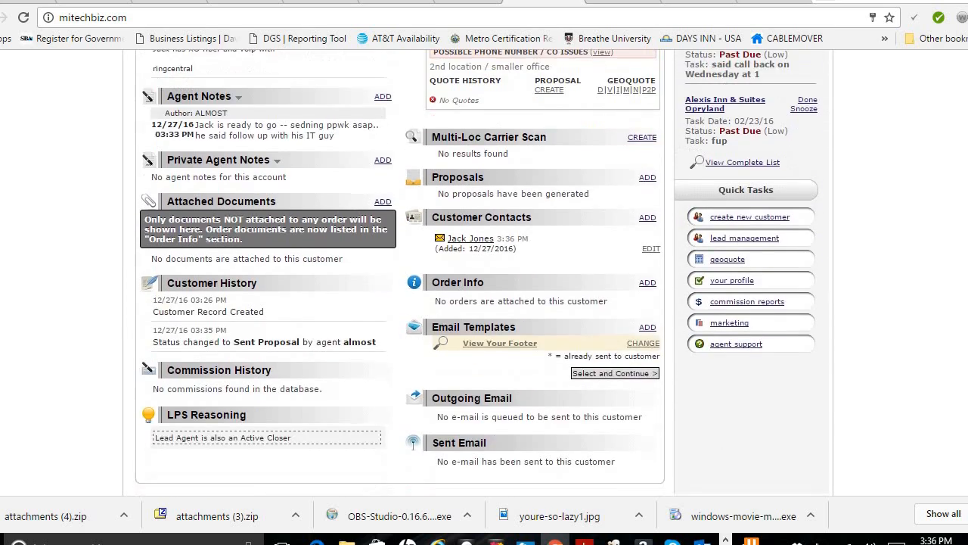
{"action": "scroll", "coordinate": [484, 272], "scroll_direction": "up", "scroll_amount": 6}
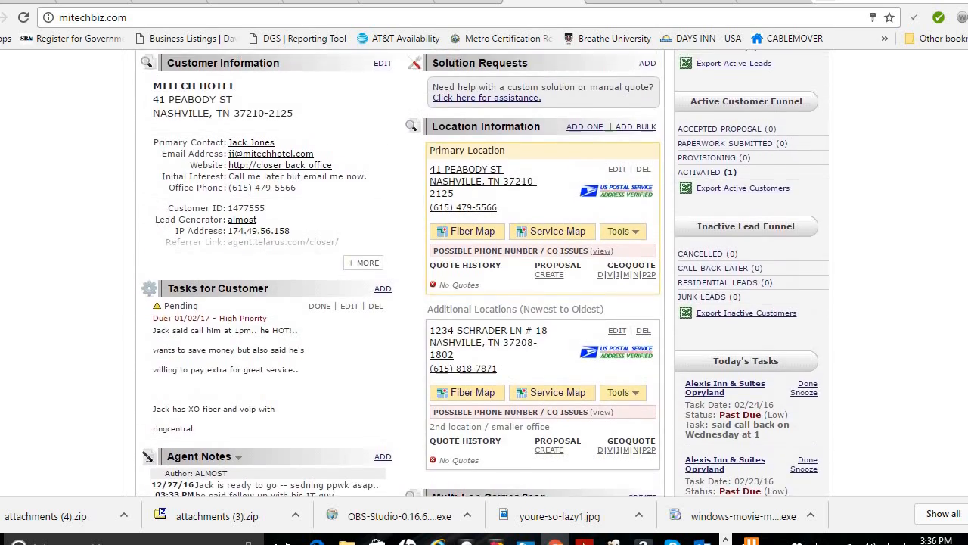
{"action": "scroll", "coordinate": [484, 272], "scroll_direction": "up", "scroll_amount": 2}
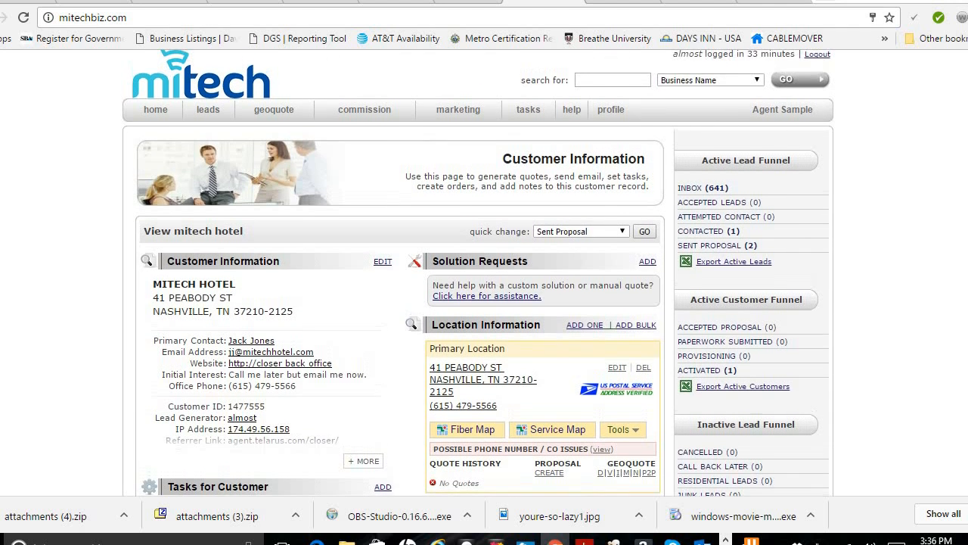
{"action": "scroll", "coordinate": [476, 273], "scroll_direction": "up", "scroll_amount": 1}
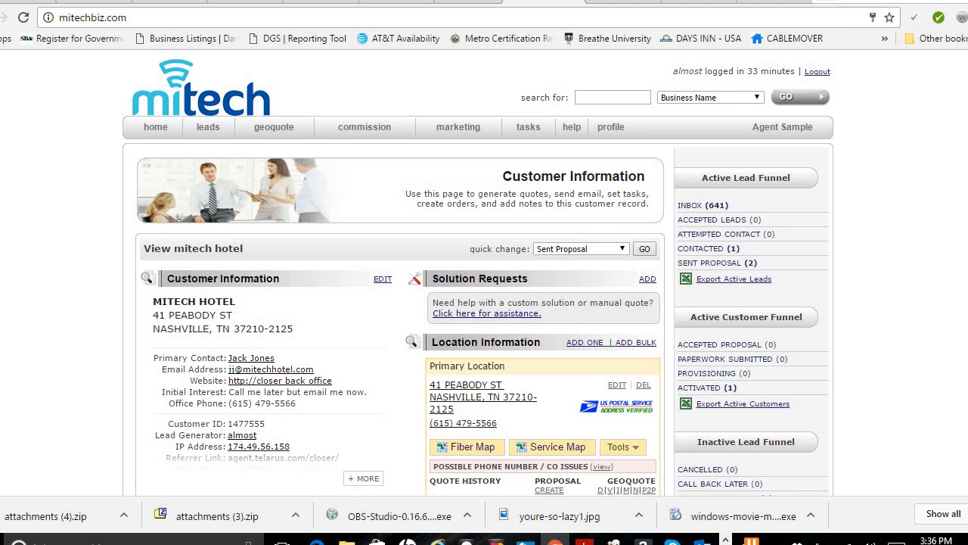